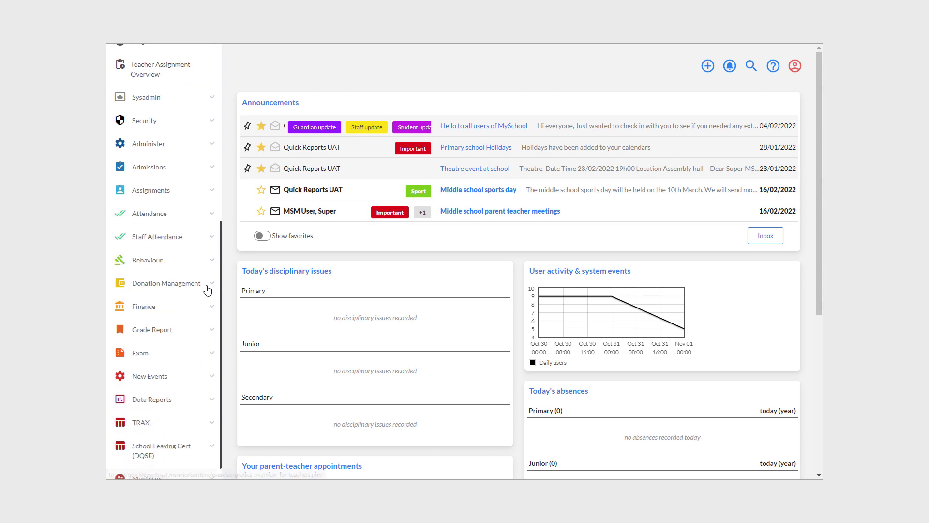
Open the Quick Report page from the Data Reports section
{"action": "left_click", "coordinate": [166, 381]}
{"action": "scroll", "coordinate": [166, 373], "scroll_direction": "down", "scroll_amount": 2}
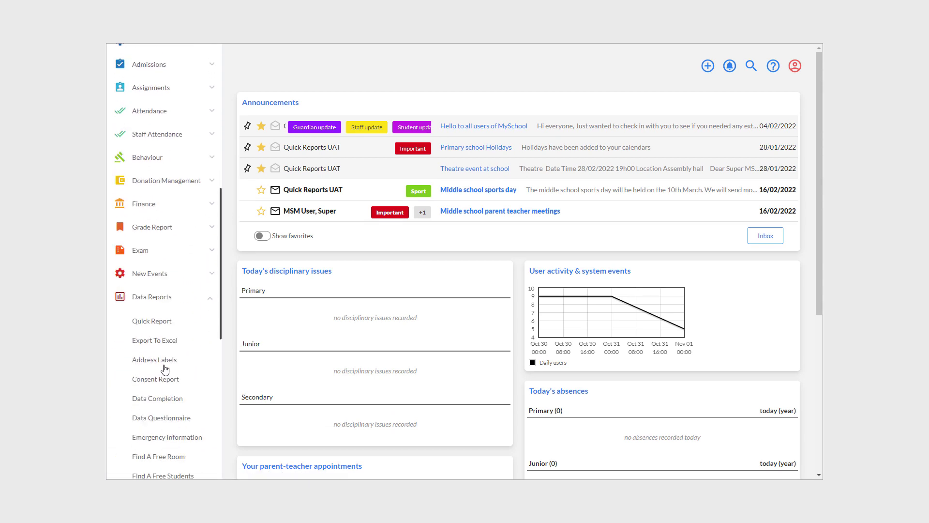
{"action": "left_click", "coordinate": [163, 327]}
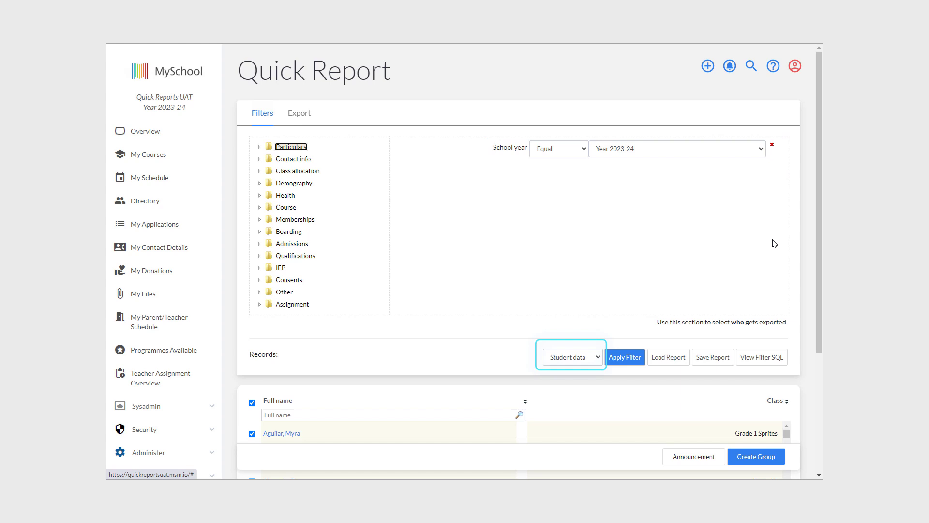
Examine the student records, compare the User data and Course data record types, and return to Student data
{"action": "scroll", "coordinate": [775, 244], "scroll_direction": "down", "scroll_amount": 4}
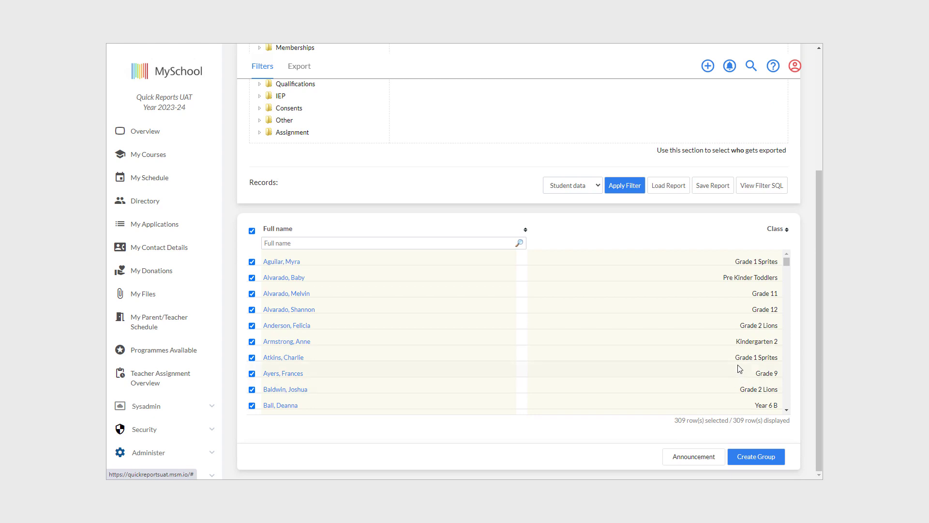
{"action": "scroll", "coordinate": [741, 373], "scroll_direction": "up", "scroll_amount": 3}
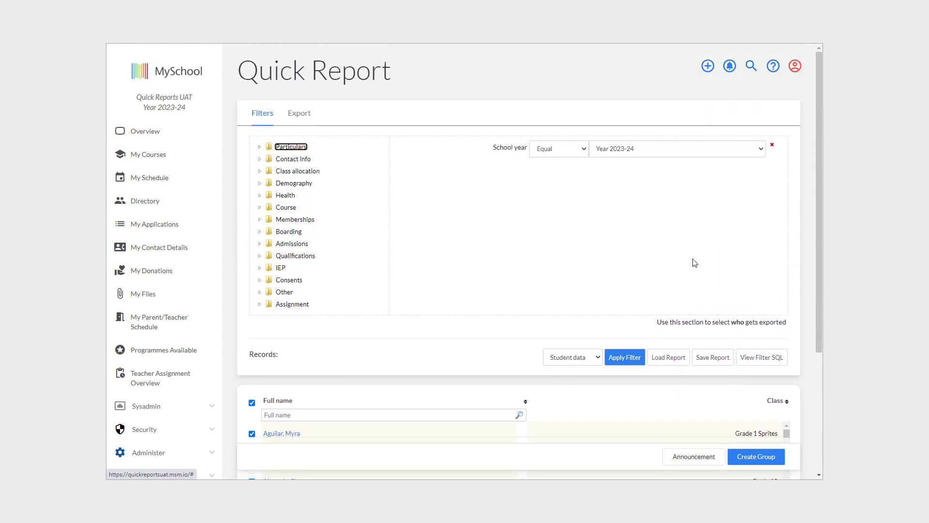
{"action": "left_click", "coordinate": [598, 358]}
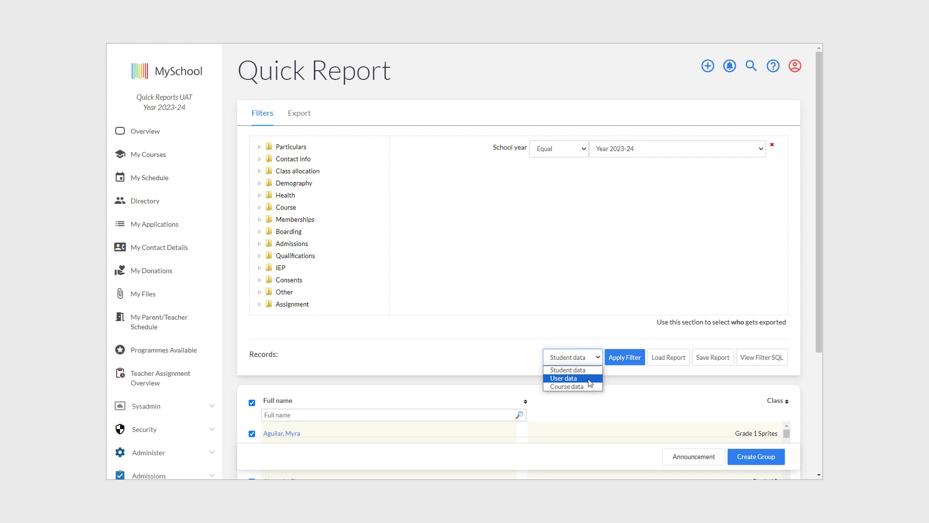
{"action": "left_click", "coordinate": [590, 380]}
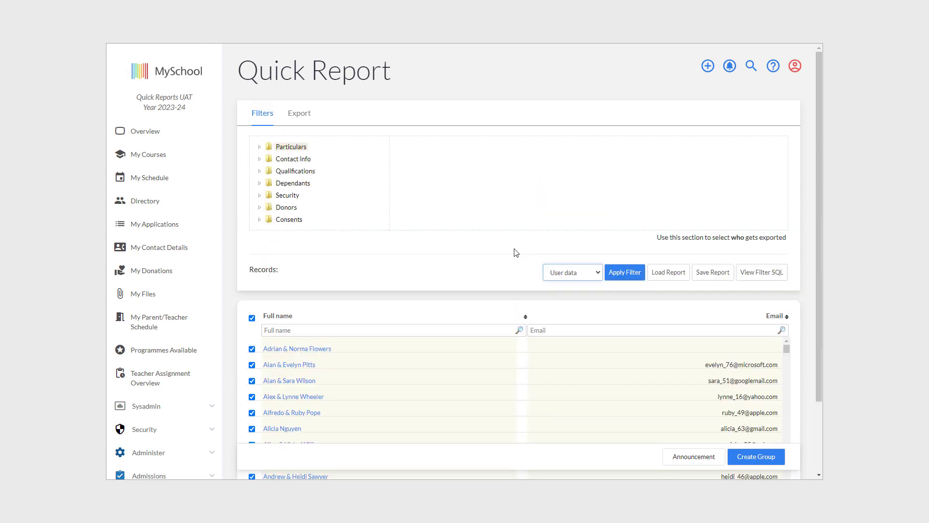
{"action": "left_click", "coordinate": [598, 275]}
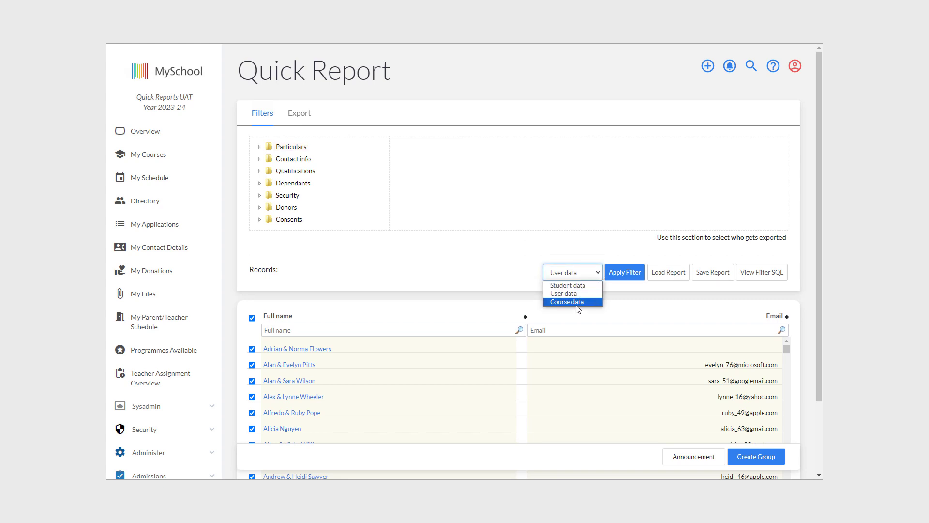
{"action": "left_click", "coordinate": [581, 303]}
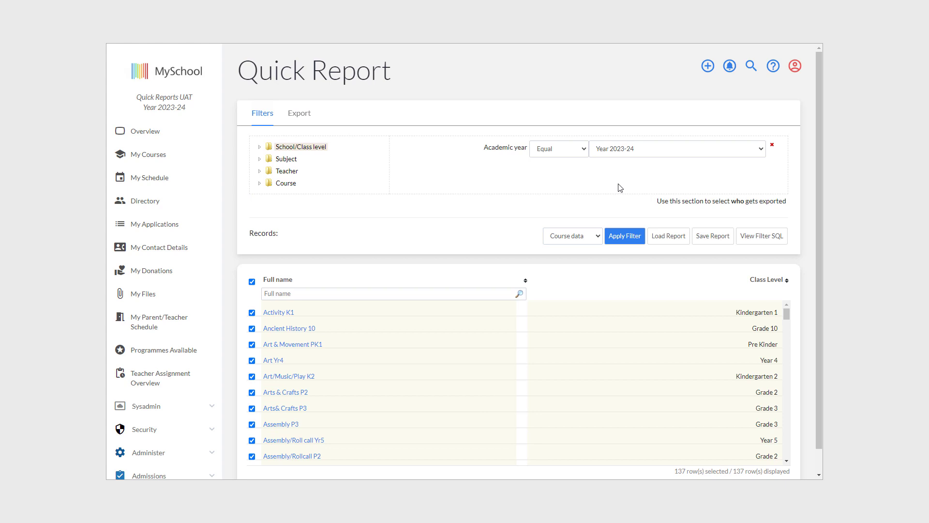
{"action": "left_click", "coordinate": [598, 237]}
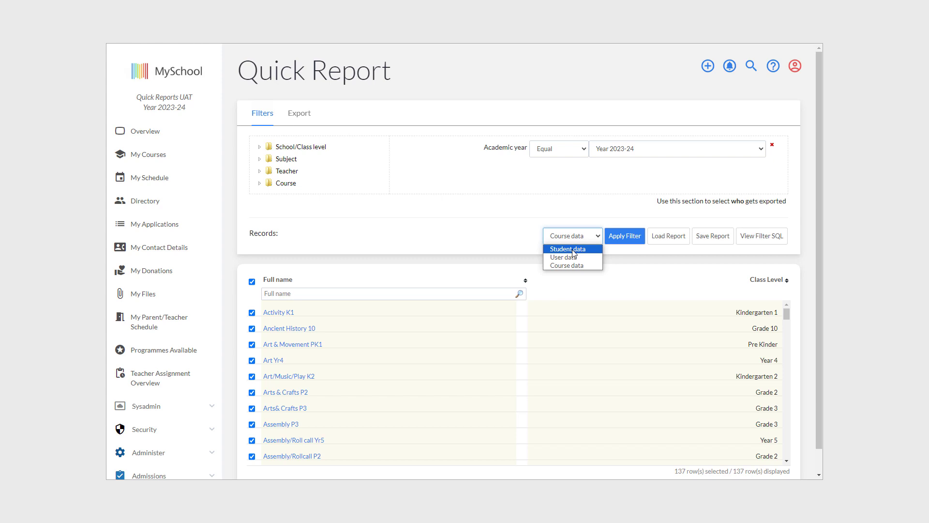
{"action": "left_click", "coordinate": [571, 250]}
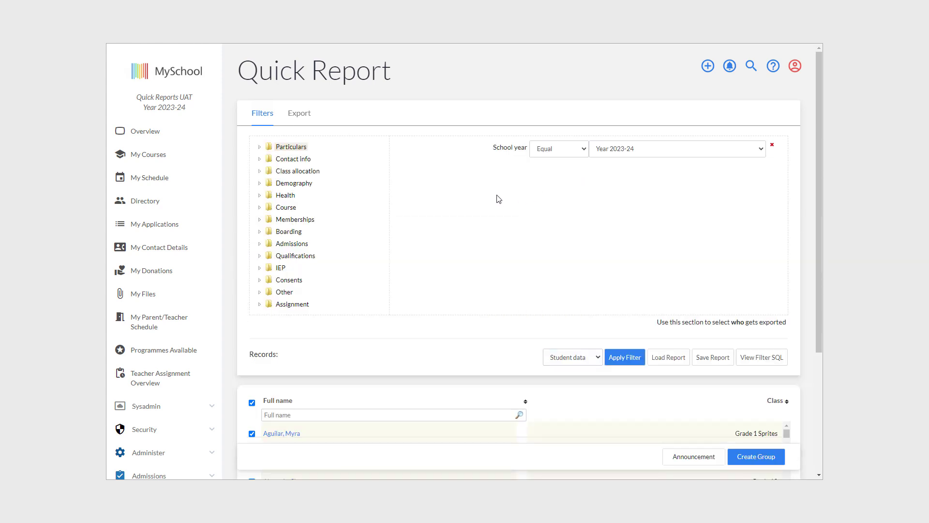
Look through the Particulars and Contact info filters and add the Class level filter from Class allocation
{"action": "left_click", "coordinate": [286, 146]}
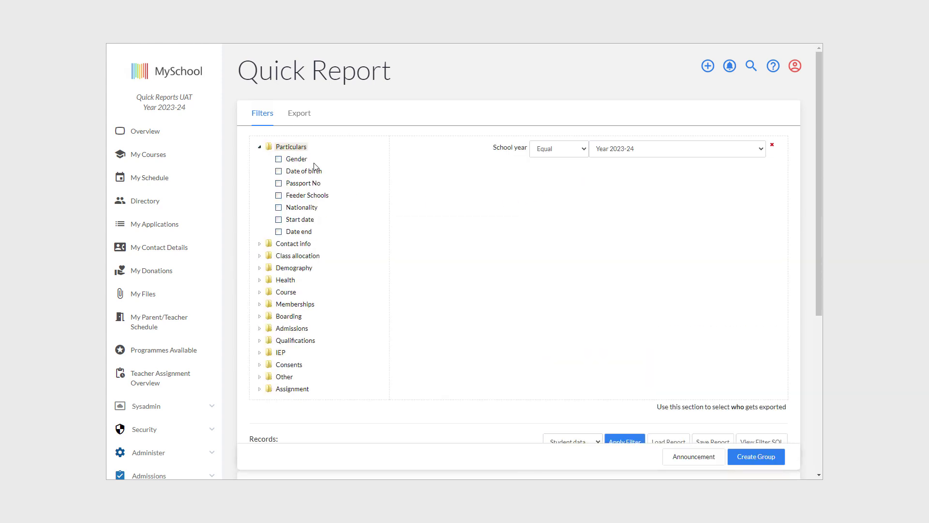
{"action": "left_click", "coordinate": [260, 243]}
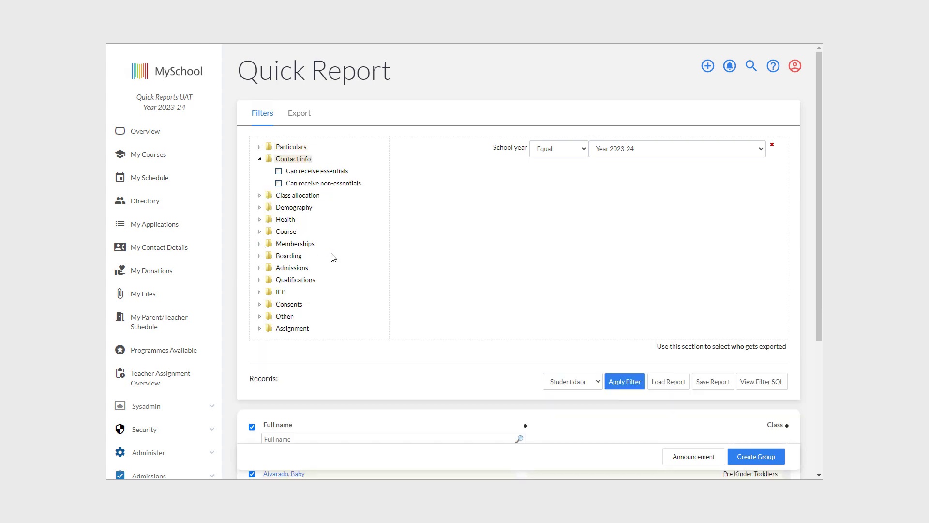
{"action": "left_click", "coordinate": [260, 196]}
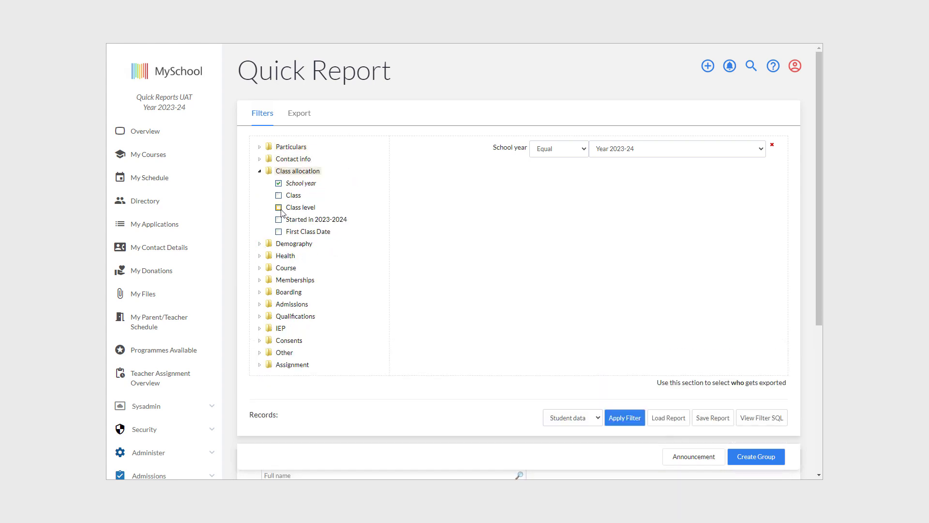
{"action": "left_click", "coordinate": [279, 208]}
Look through the student filters available under Admissions and Other
{"action": "left_click", "coordinate": [260, 304]}
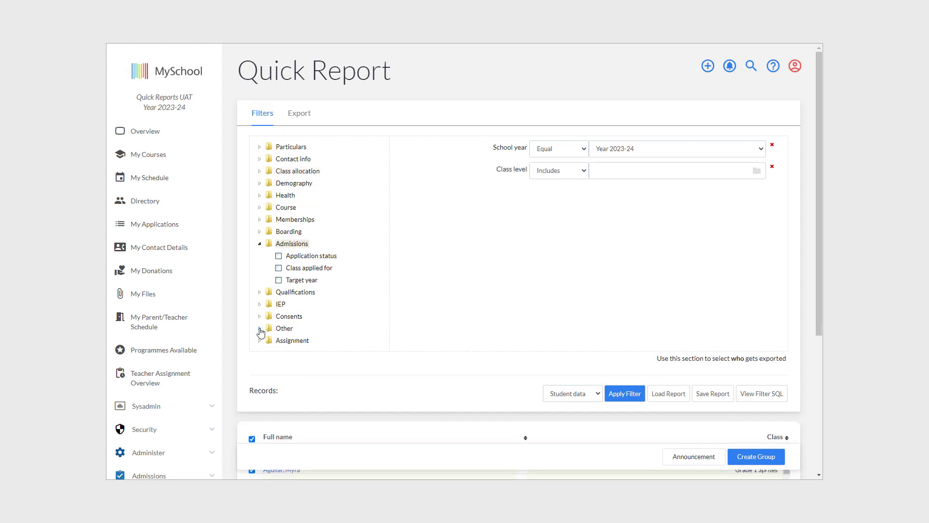
{"action": "left_click", "coordinate": [260, 329]}
{"action": "scroll", "coordinate": [342, 321], "scroll_direction": "down", "scroll_amount": 1}
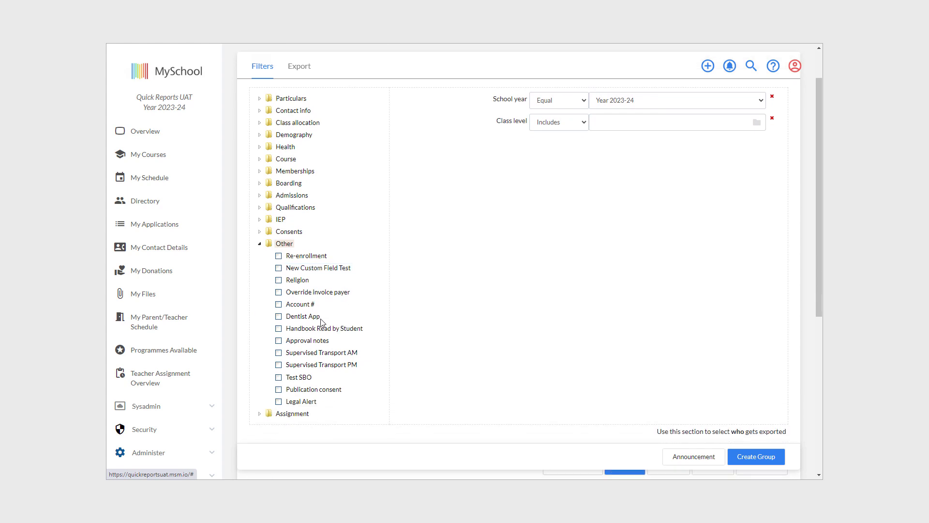
{"action": "left_click", "coordinate": [260, 246]}
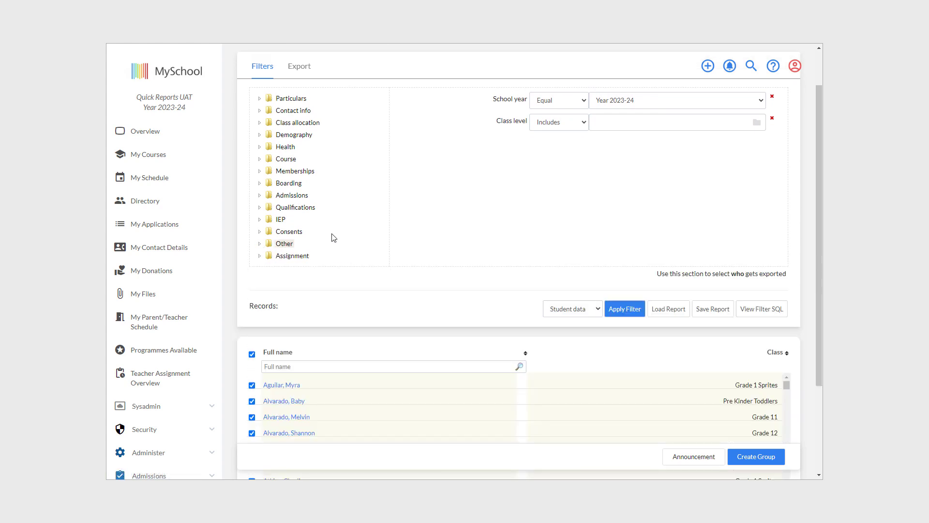
{"action": "scroll", "coordinate": [339, 236], "scroll_direction": "up", "scroll_amount": 1}
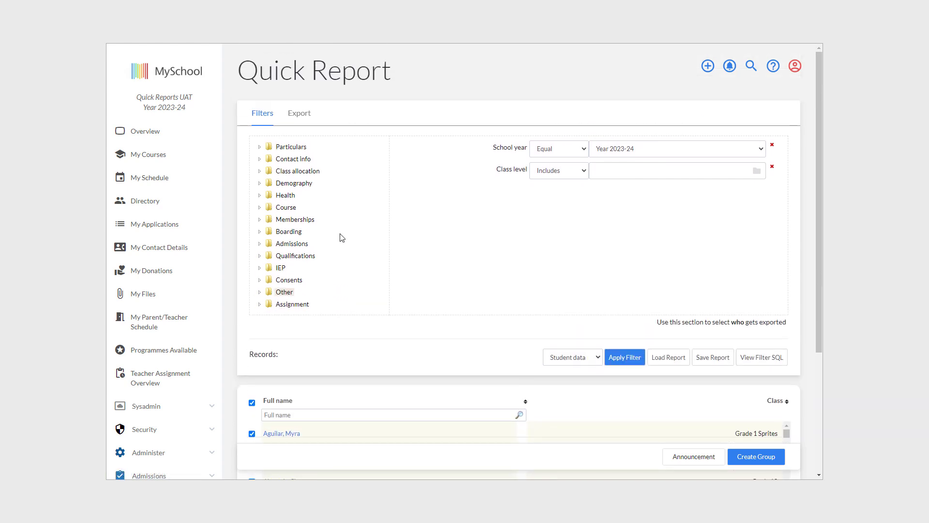
Set the Class level filter to Grade 11, apply it to the student records and review the list
{"action": "left_click", "coordinate": [730, 178]}
{"action": "scroll", "coordinate": [487, 249], "scroll_direction": "down", "scroll_amount": 2}
{"action": "scroll", "coordinate": [488, 249], "scroll_direction": "down", "scroll_amount": 1}
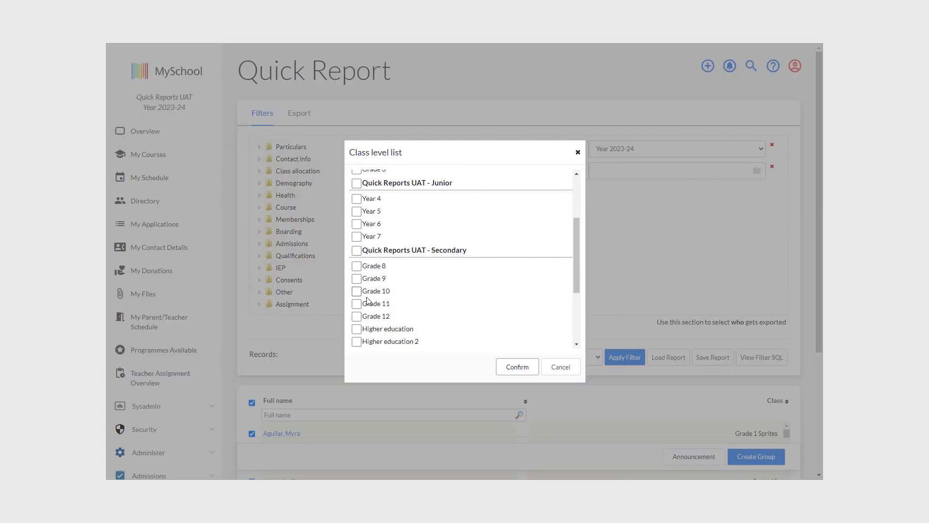
{"action": "left_click", "coordinate": [356, 303]}
{"action": "left_click", "coordinate": [517, 371]}
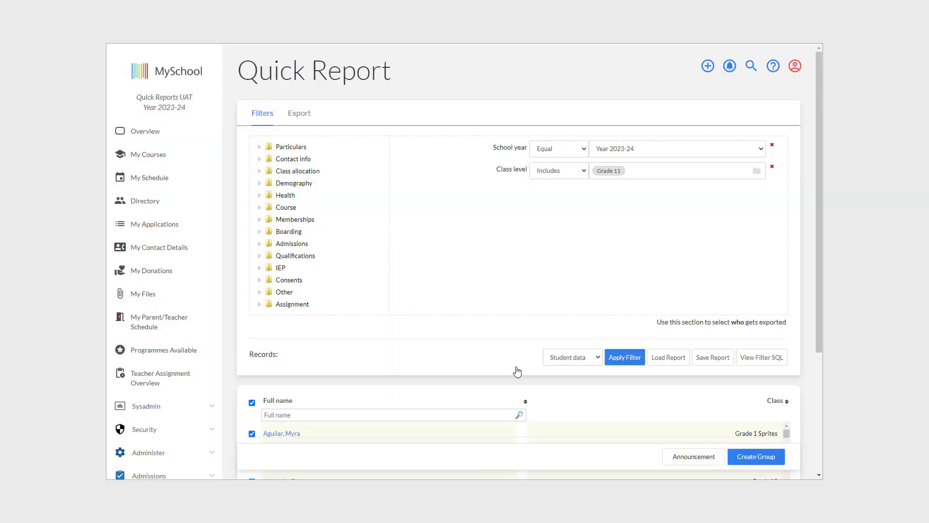
{"action": "left_click", "coordinate": [629, 358]}
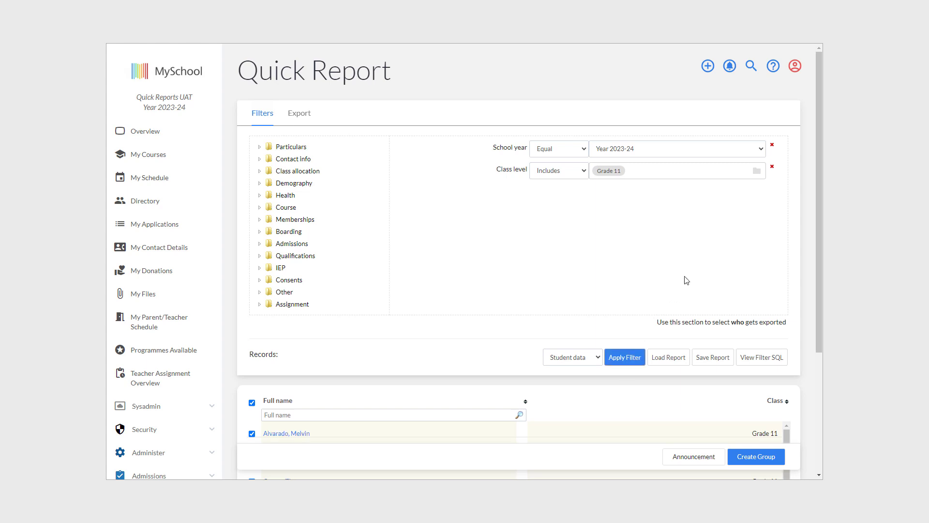
{"action": "scroll", "coordinate": [691, 265], "scroll_direction": "down", "scroll_amount": 3}
{"action": "scroll", "coordinate": [740, 277], "scroll_direction": "down", "scroll_amount": 4}
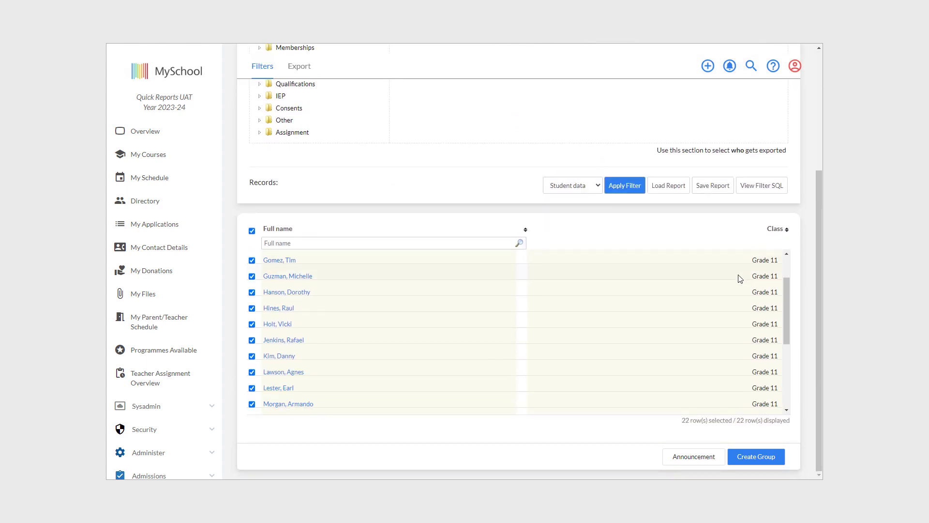
{"action": "scroll", "coordinate": [740, 279], "scroll_direction": "up", "scroll_amount": 4}
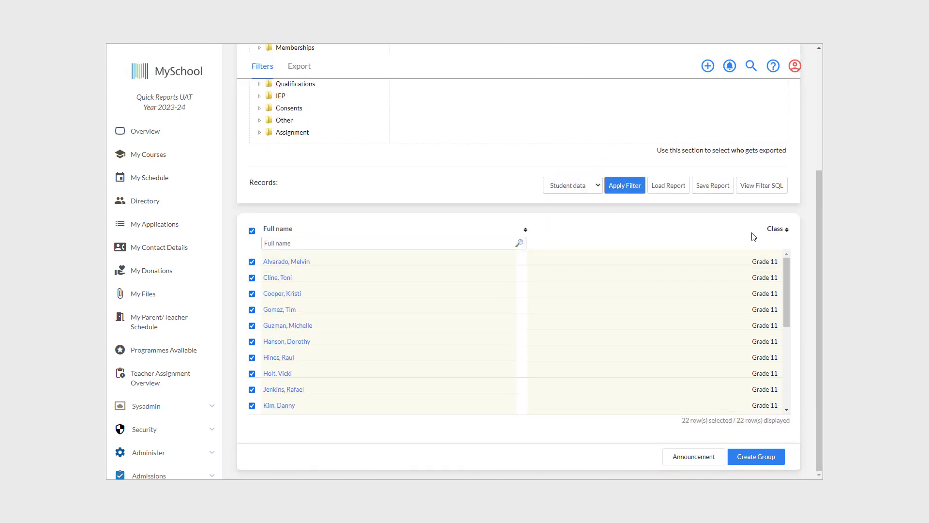
{"action": "scroll", "coordinate": [751, 235], "scroll_direction": "up", "scroll_amount": 3}
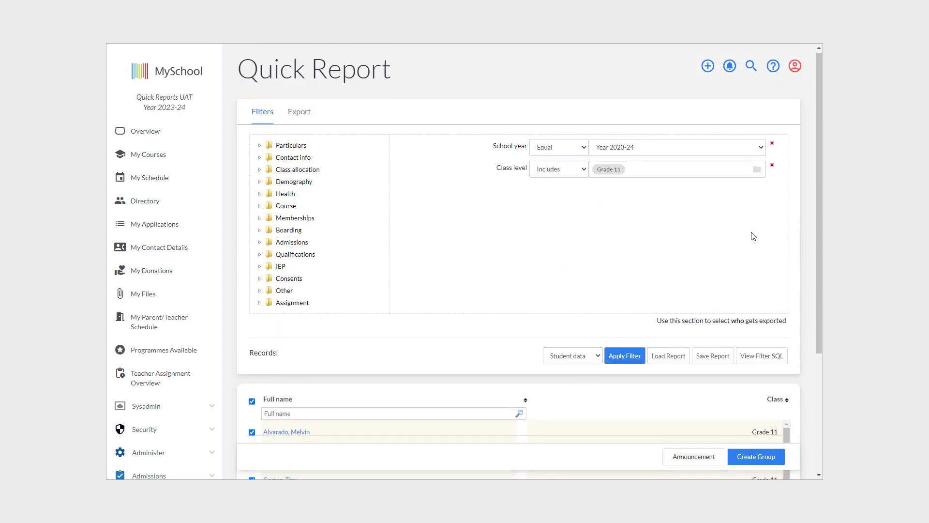
Switch the records to User data and add the "Is a member of staff" filter from Particulars
{"action": "left_click", "coordinate": [591, 359]}
{"action": "left_click", "coordinate": [574, 379]}
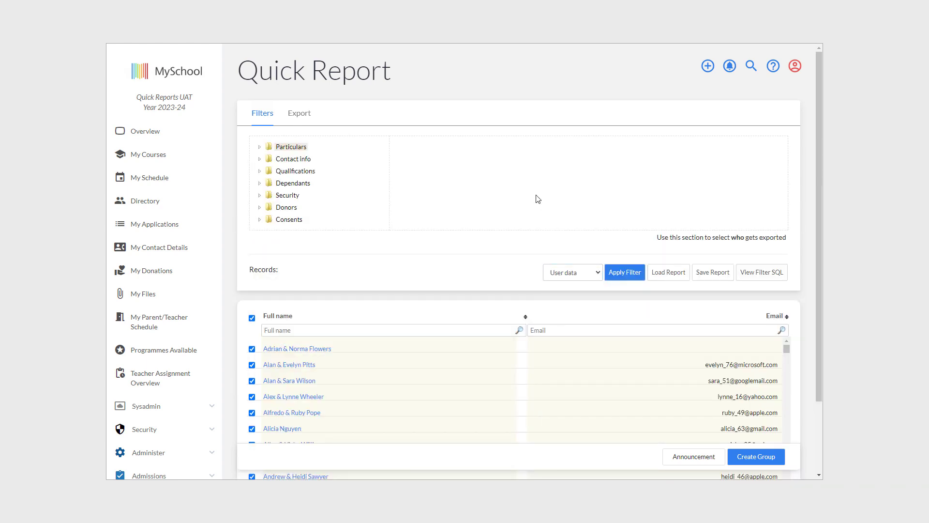
{"action": "left_click", "coordinate": [260, 147]}
{"action": "left_click", "coordinate": [279, 159]}
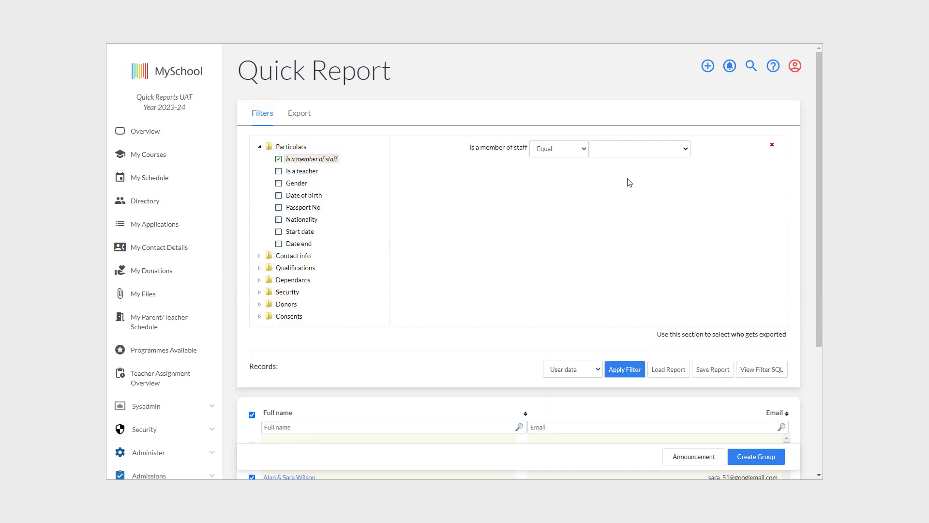
Set the staff member filter to Active employee, apply it and review the user list
{"action": "left_click", "coordinate": [686, 153]}
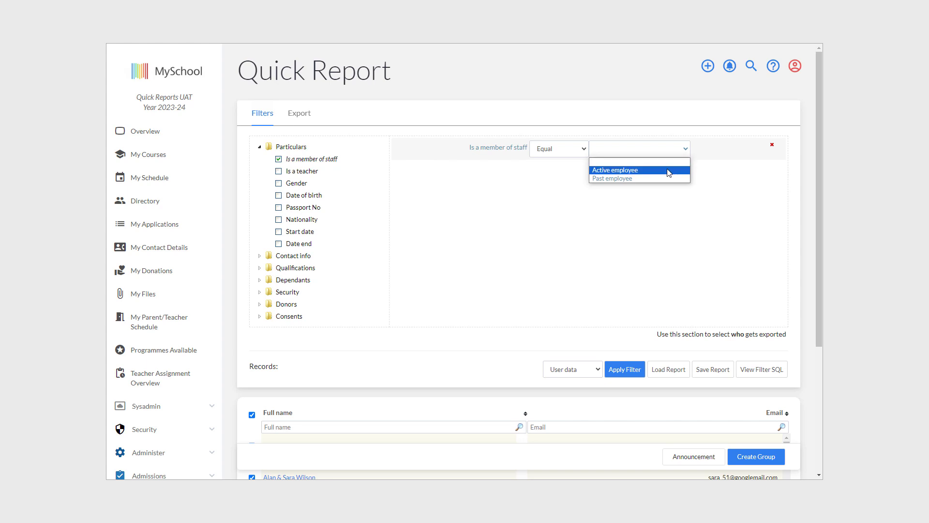
{"action": "left_click", "coordinate": [669, 171]}
{"action": "scroll", "coordinate": [750, 247], "scroll_direction": "down", "scroll_amount": 3}
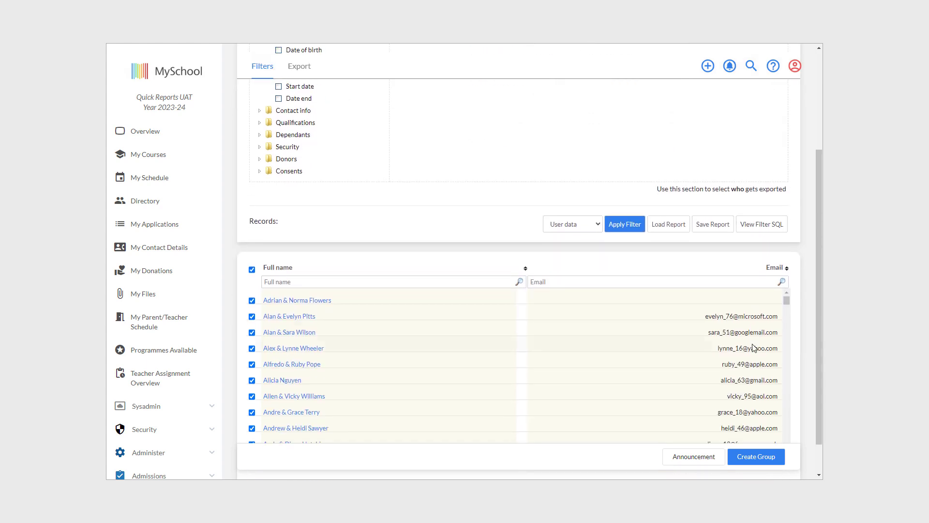
{"action": "scroll", "coordinate": [548, 197], "scroll_direction": "up", "scroll_amount": 2}
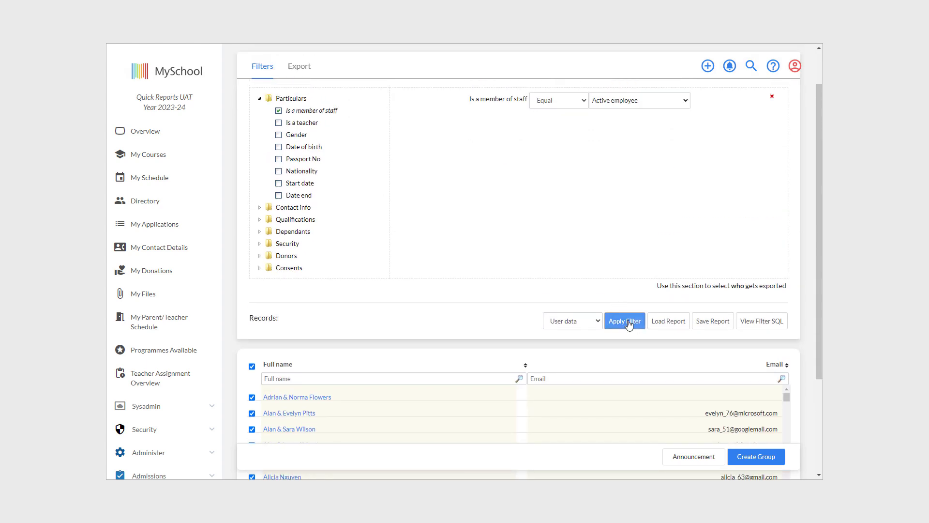
{"action": "left_click", "coordinate": [625, 322]}
{"action": "scroll", "coordinate": [613, 237], "scroll_direction": "down", "scroll_amount": 2}
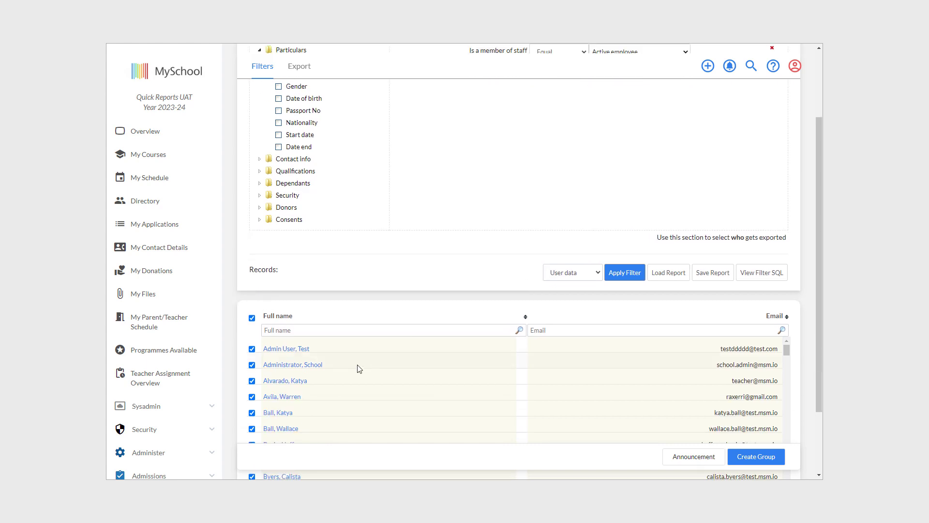
{"action": "scroll", "coordinate": [357, 367], "scroll_direction": "down", "scroll_amount": 5}
{"action": "scroll", "coordinate": [365, 368], "scroll_direction": "up", "scroll_amount": 5}
Switch the records to Course data and add the Class level filter from School/Class level
{"action": "left_click", "coordinate": [573, 369]}
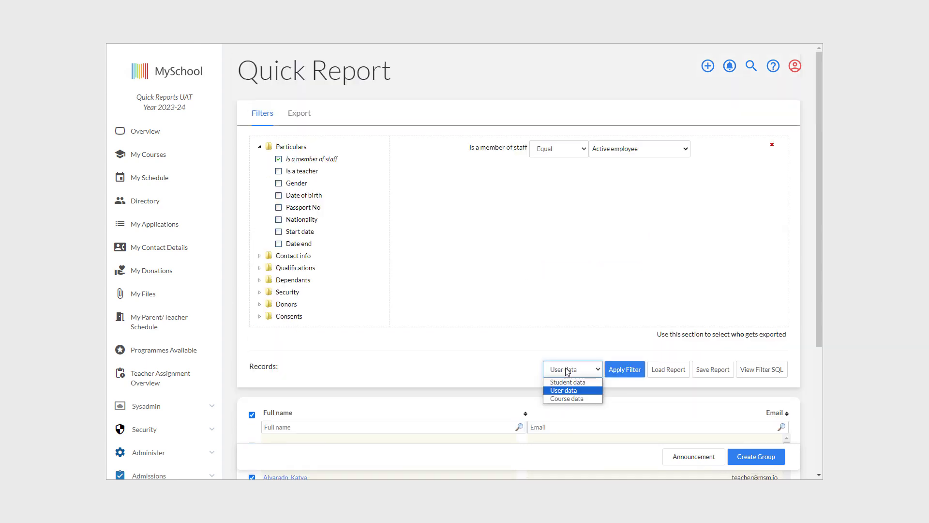
{"action": "left_click", "coordinate": [567, 398]}
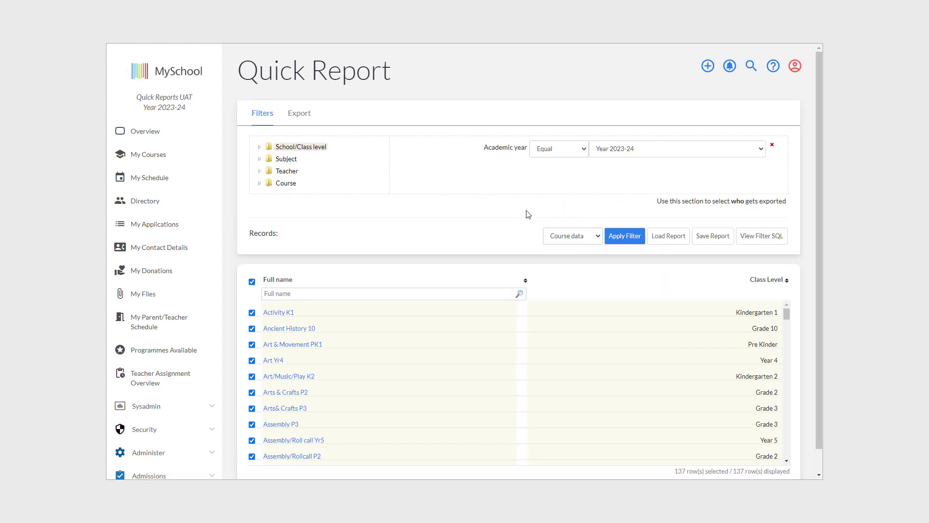
{"action": "left_click", "coordinate": [259, 146]}
{"action": "left_click", "coordinate": [279, 172]}
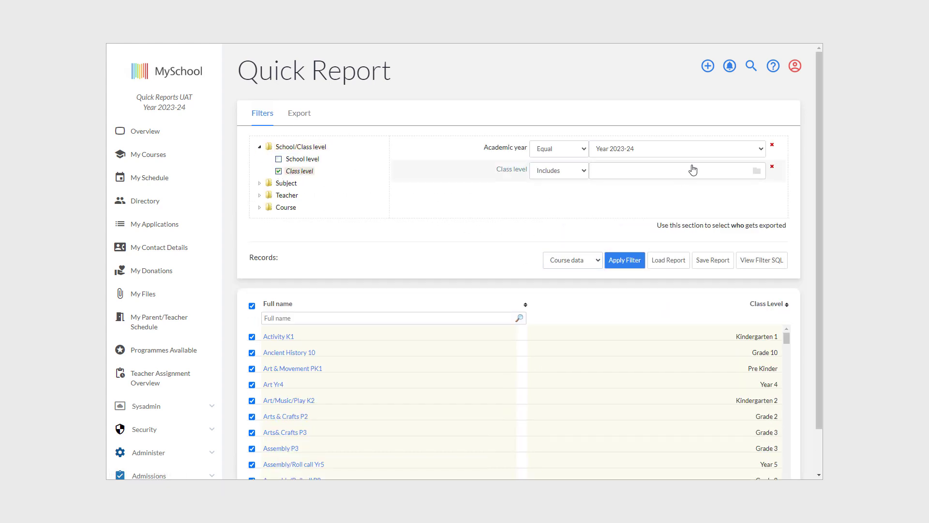
Set the course Class level filter to Year 5 and apply it
{"action": "left_click", "coordinate": [692, 171]}
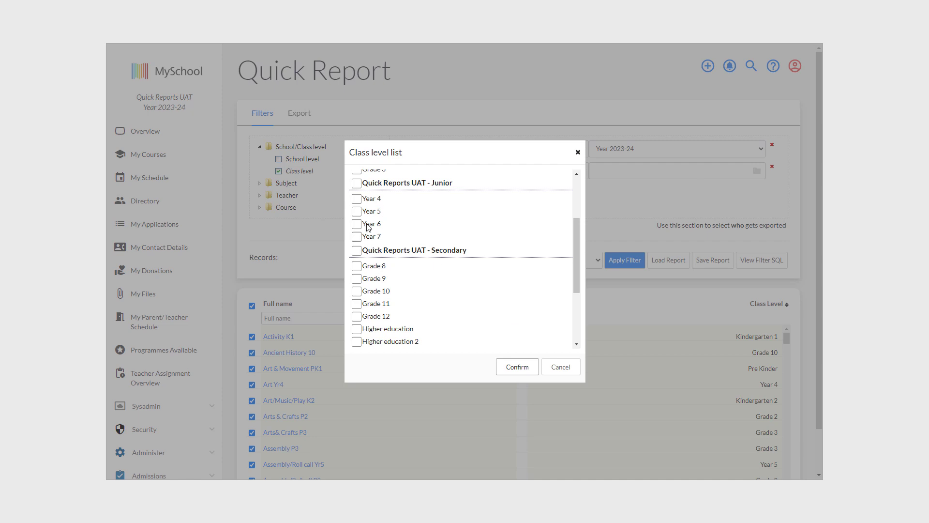
{"action": "left_click", "coordinate": [357, 212]}
{"action": "left_click", "coordinate": [504, 372]}
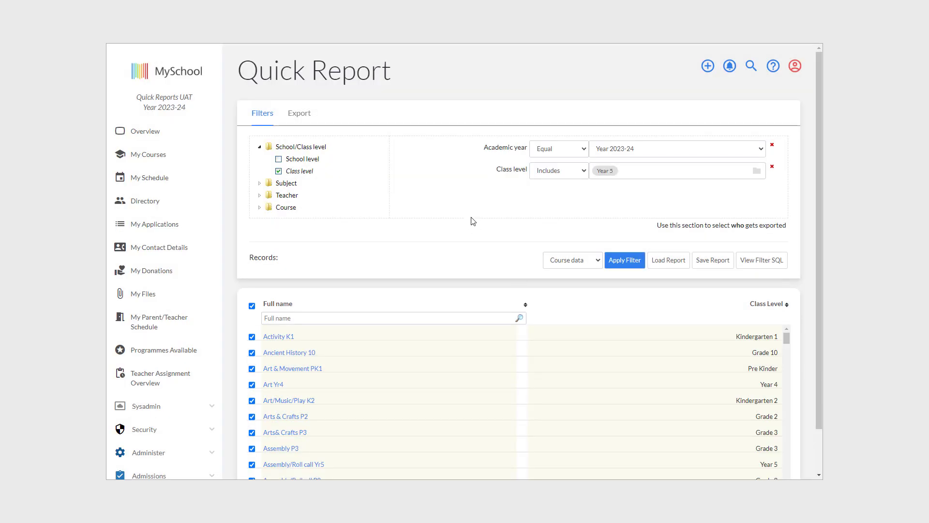
{"action": "left_click", "coordinate": [625, 261]}
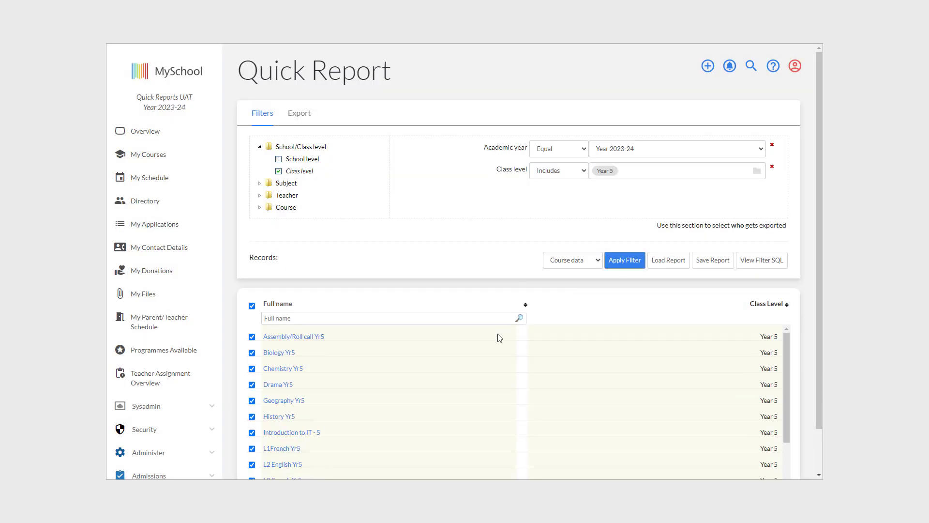
Add the Class level filter from Class allocation to the student data, set it to Year 5 and apply it
{"action": "scroll", "coordinate": [349, 368], "scroll_direction": "down", "scroll_amount": 1}
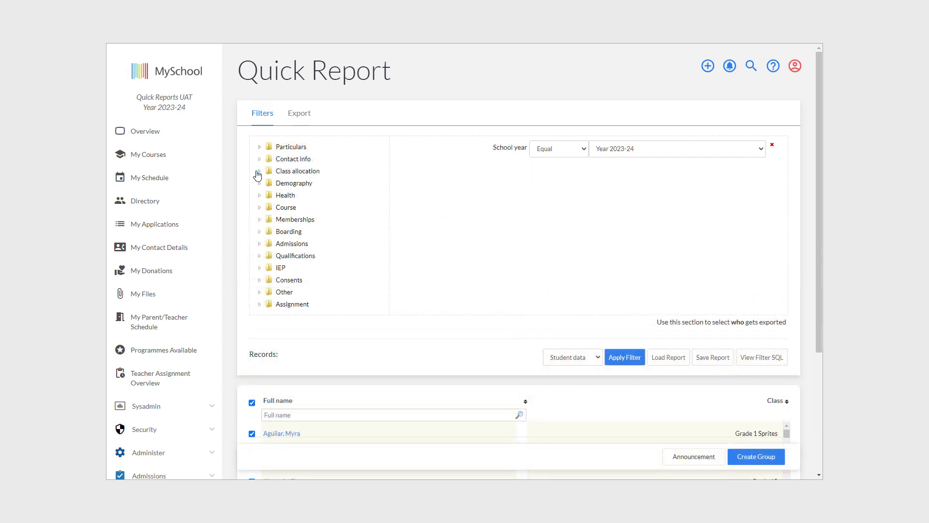
{"action": "left_click", "coordinate": [260, 171]}
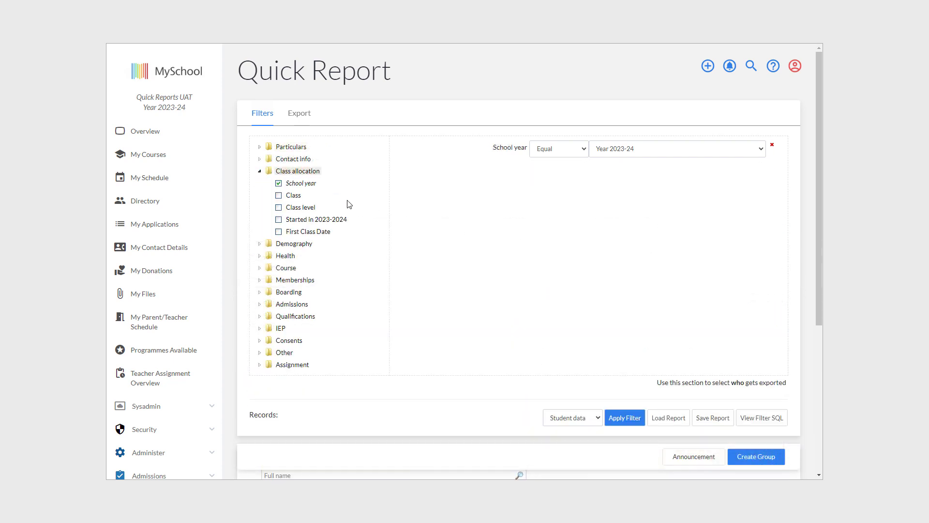
{"action": "left_click", "coordinate": [278, 208]}
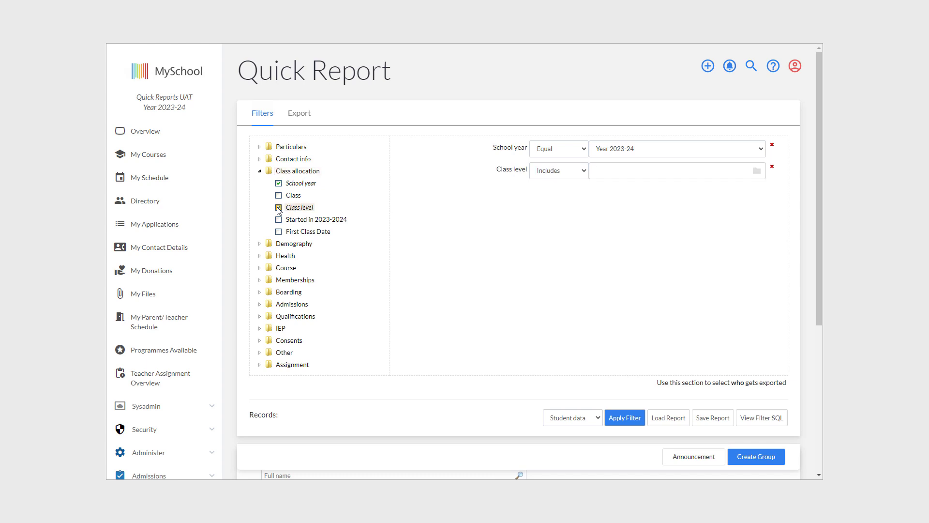
{"action": "left_click", "coordinate": [716, 180]}
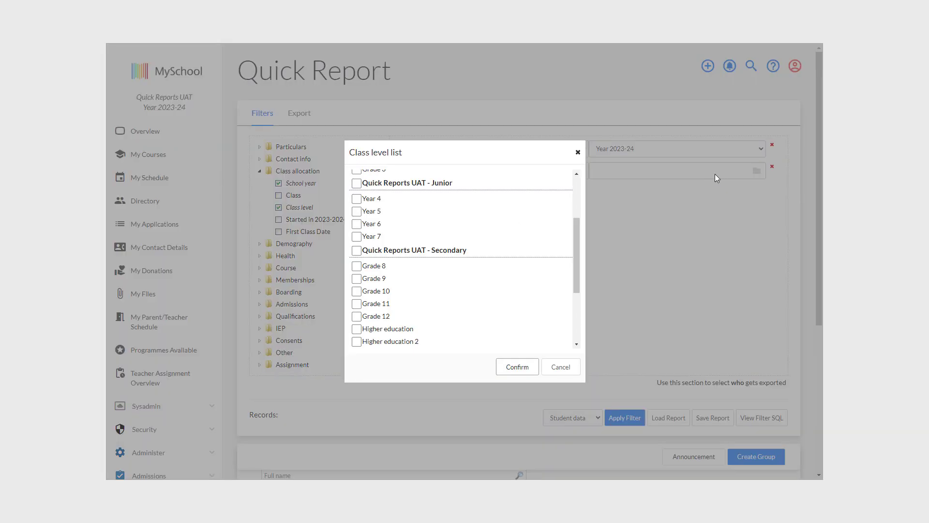
{"action": "left_click", "coordinate": [356, 211]}
{"action": "left_click", "coordinate": [518, 368]}
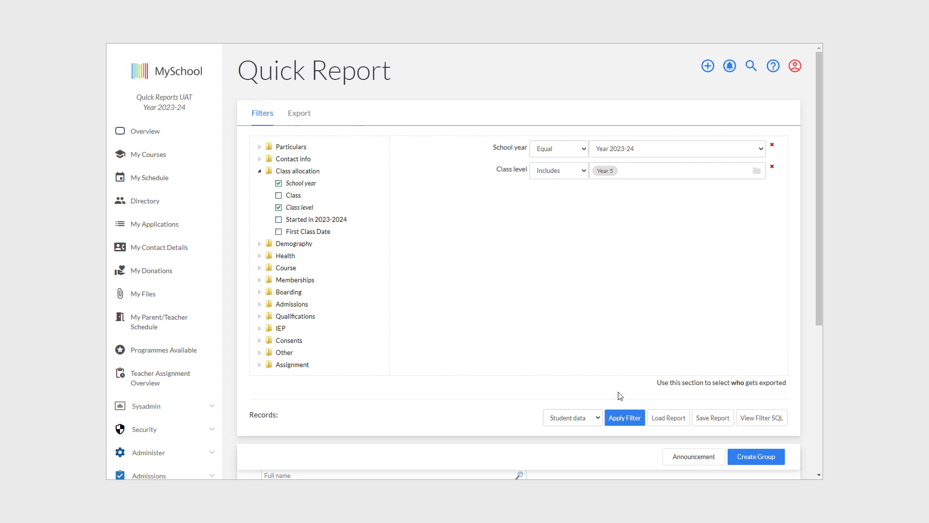
Start the student export selection with the Full name and User ID fields from Particulars
{"action": "left_click", "coordinate": [299, 112]}
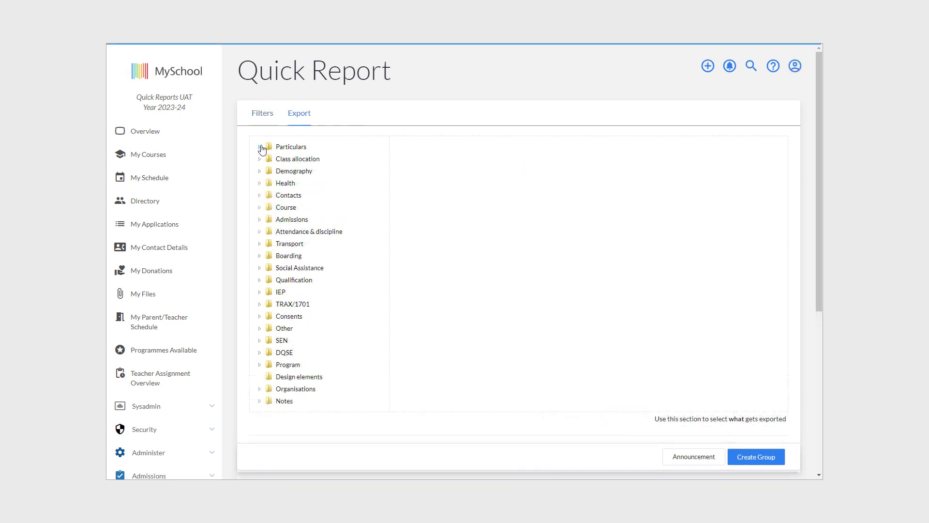
{"action": "left_click", "coordinate": [260, 147]}
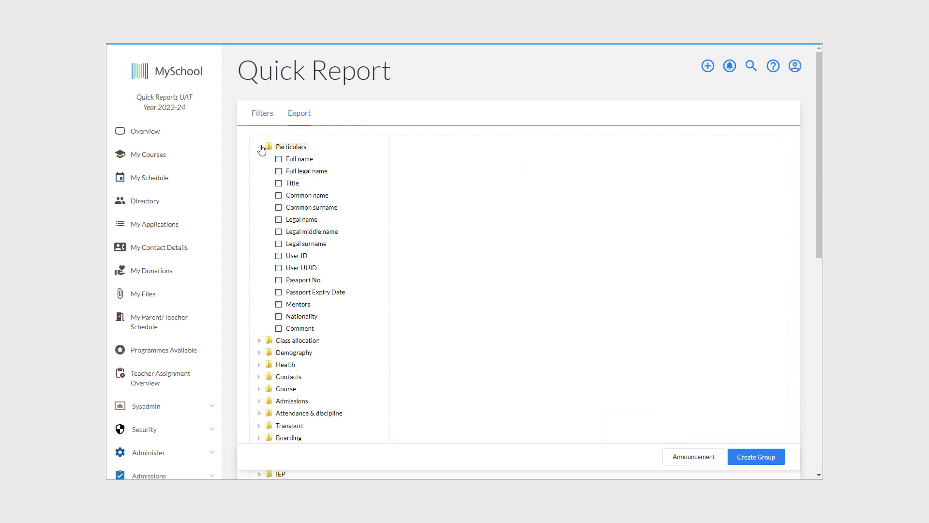
{"action": "left_click", "coordinate": [279, 160]}
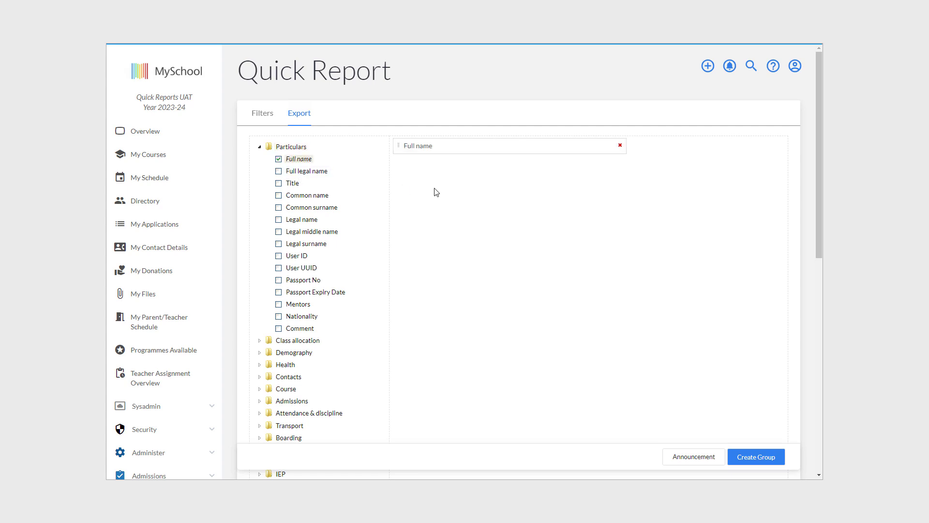
{"action": "left_click", "coordinate": [279, 256]}
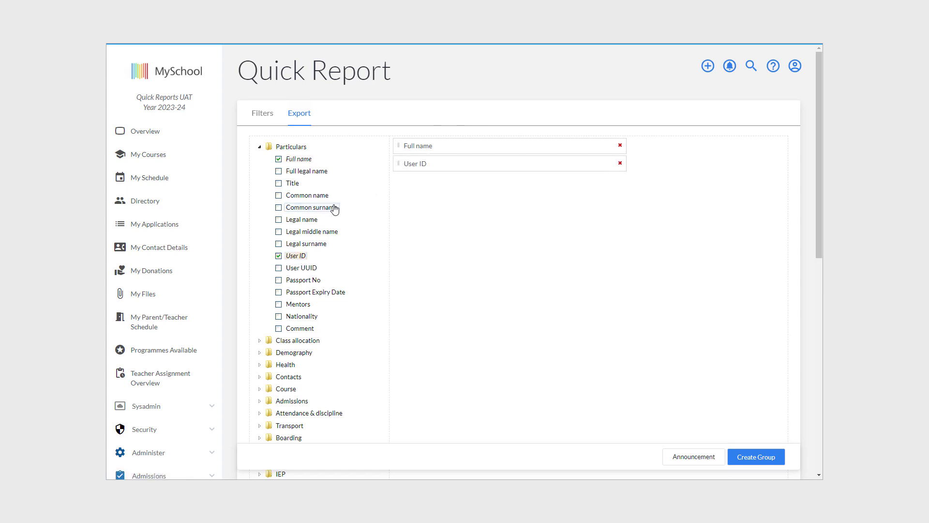
Add Website publishing from Consents and Re-enrollment from Other to the export fields
{"action": "scroll", "coordinate": [334, 209], "scroll_direction": "down", "scroll_amount": 4}
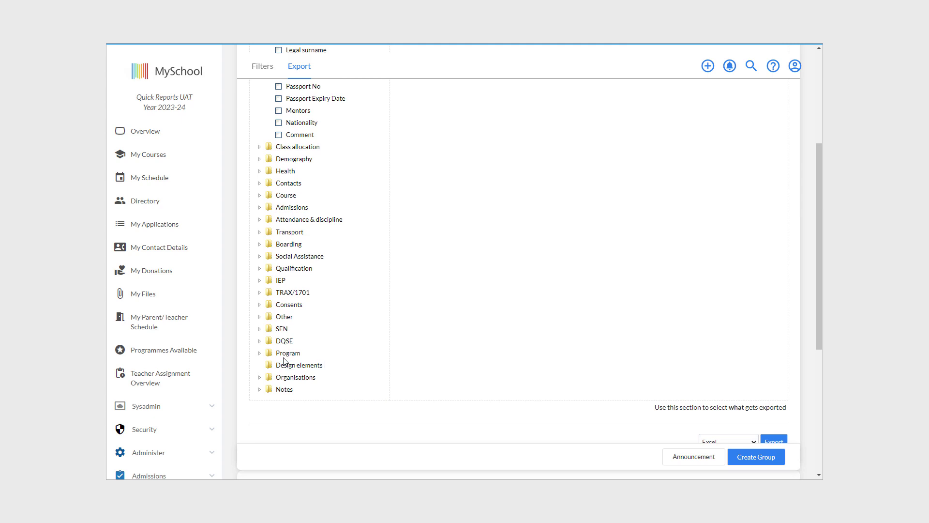
{"action": "left_click", "coordinate": [260, 304]}
{"action": "scroll", "coordinate": [290, 317], "scroll_direction": "down", "scroll_amount": 4}
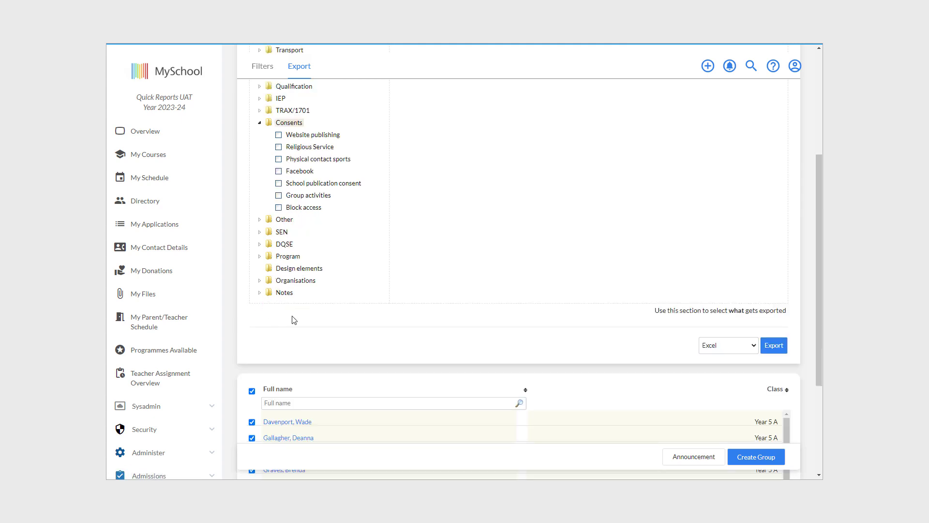
{"action": "left_click", "coordinate": [279, 135]}
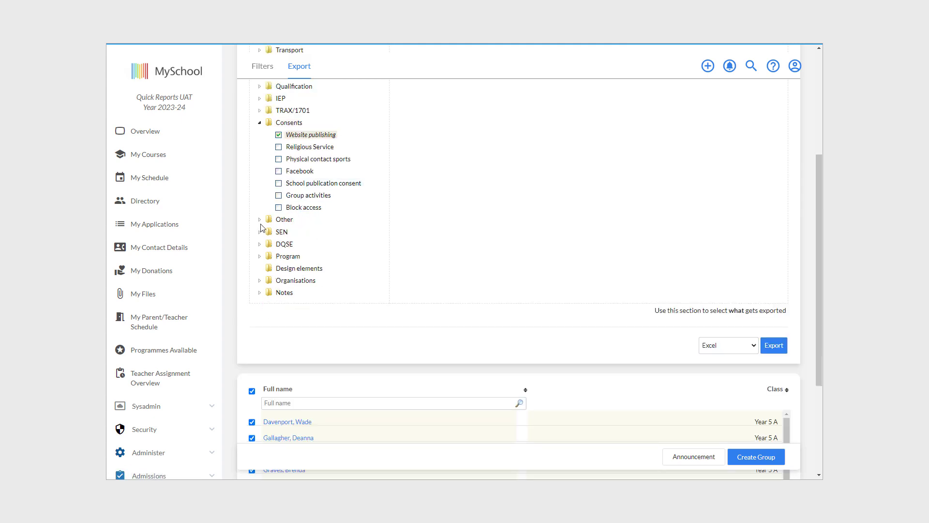
{"action": "left_click", "coordinate": [260, 220]}
{"action": "left_click", "coordinate": [279, 171]}
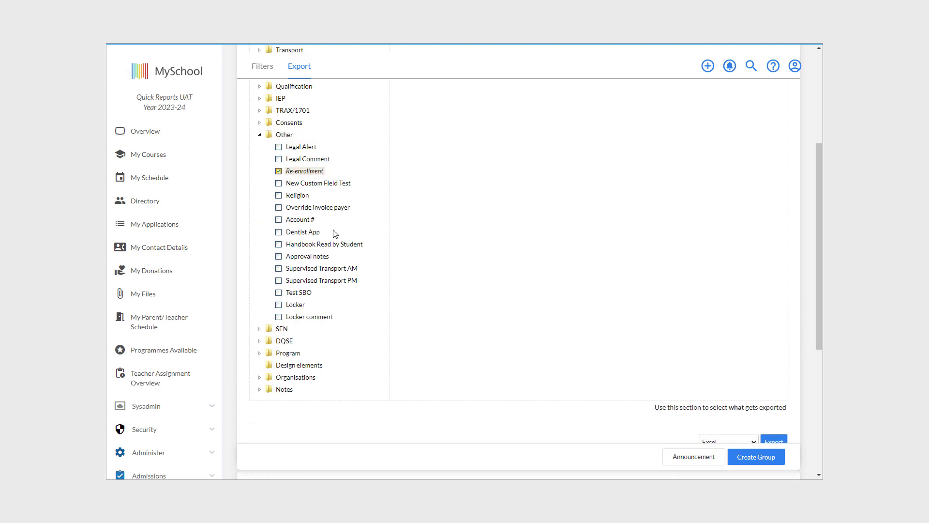
Add Student Primary Email from Contacts to the export, placing it third and Website publishing last
{"action": "scroll", "coordinate": [334, 234], "scroll_direction": "up", "scroll_amount": 4}
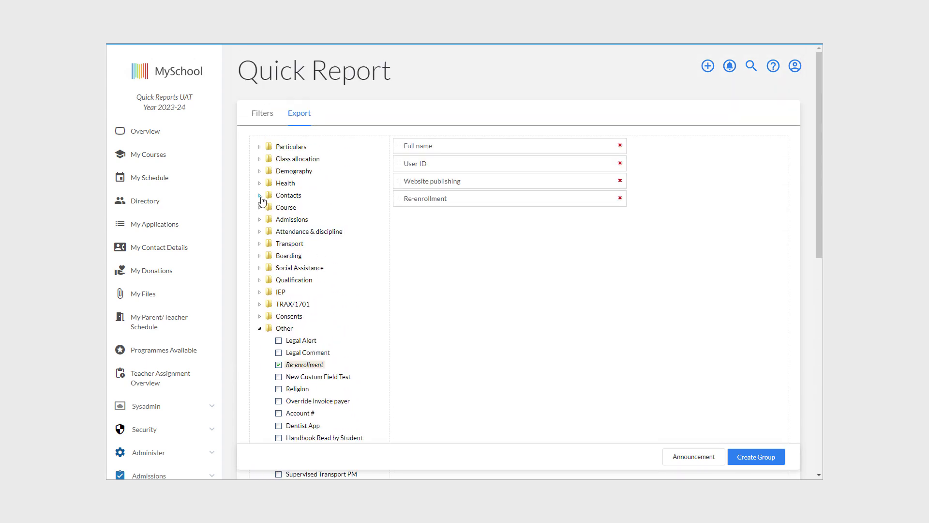
{"action": "left_click", "coordinate": [260, 195]}
{"action": "left_click", "coordinate": [311, 232]}
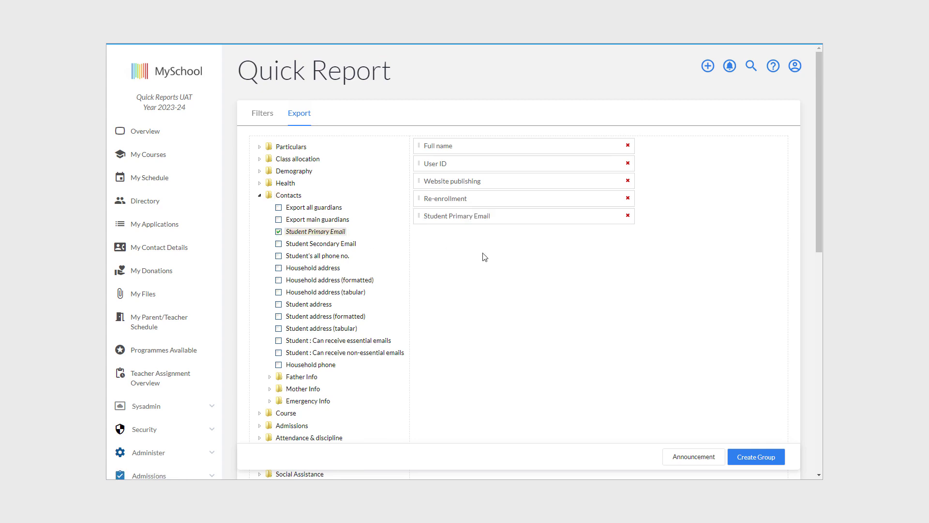
{"action": "mouse_move", "coordinate": [473, 179]}
{"action": "left_mouse_down"}
{"action": "mouse_move", "coordinate": [482, 211]}
{"action": "mouse_move", "coordinate": [481, 180]}
{"action": "left_mouse_up"}
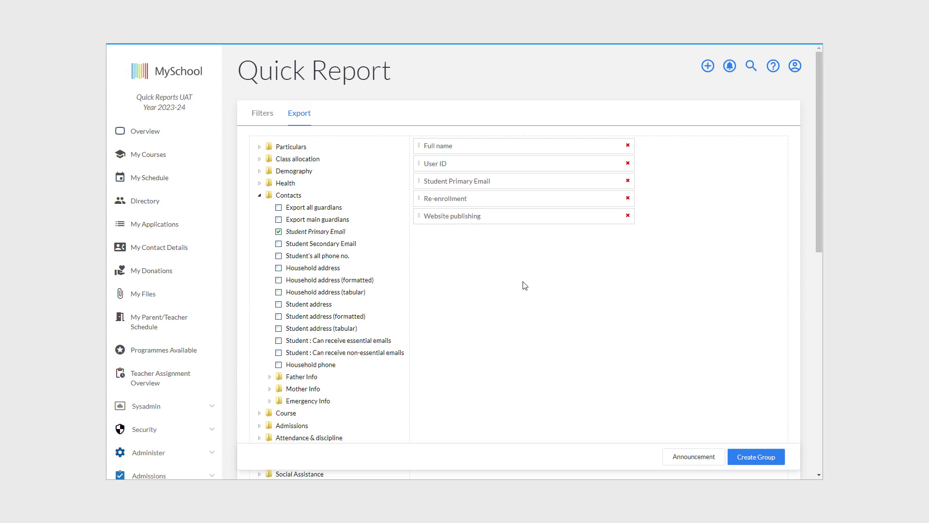
Export the chosen fields to Excel and fit the Re-enrollment and Website publishing column widths in the opened spreadsheet
{"action": "scroll", "coordinate": [601, 273], "scroll_direction": "down", "scroll_amount": 5}
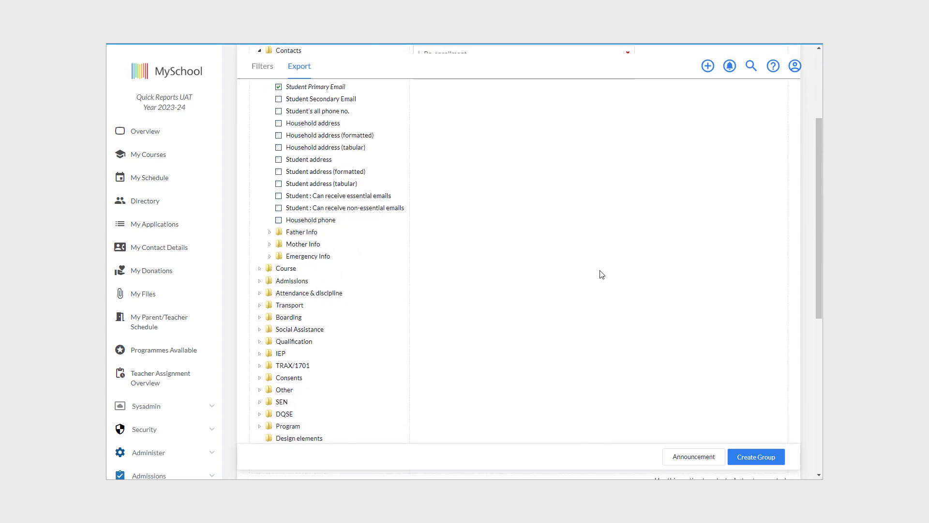
{"action": "left_click", "coordinate": [772, 417]}
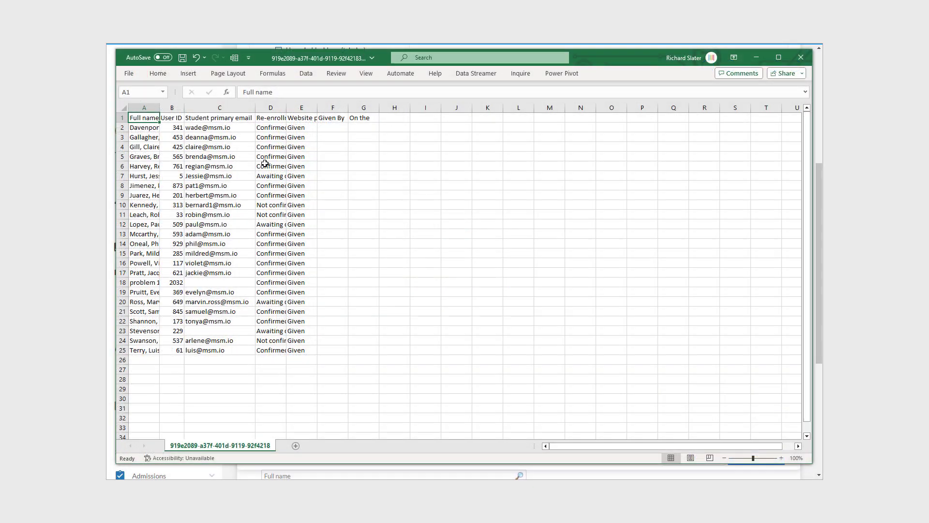
{"action": "double_click", "coordinate": [286, 108]}
{"action": "double_click", "coordinate": [357, 106]}
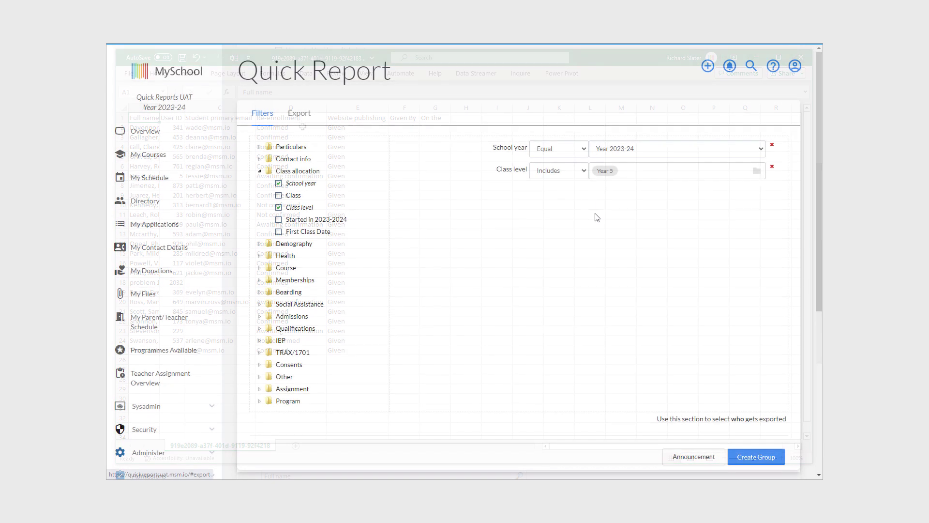
Return to the Quick Report filters and switch the records from Student data to User data
{"action": "scroll", "coordinate": [597, 219], "scroll_direction": "down", "scroll_amount": 2}
{"action": "scroll", "coordinate": [597, 221], "scroll_direction": "down", "scroll_amount": 1}
{"action": "scroll", "coordinate": [597, 228], "scroll_direction": "up", "scroll_amount": 1}
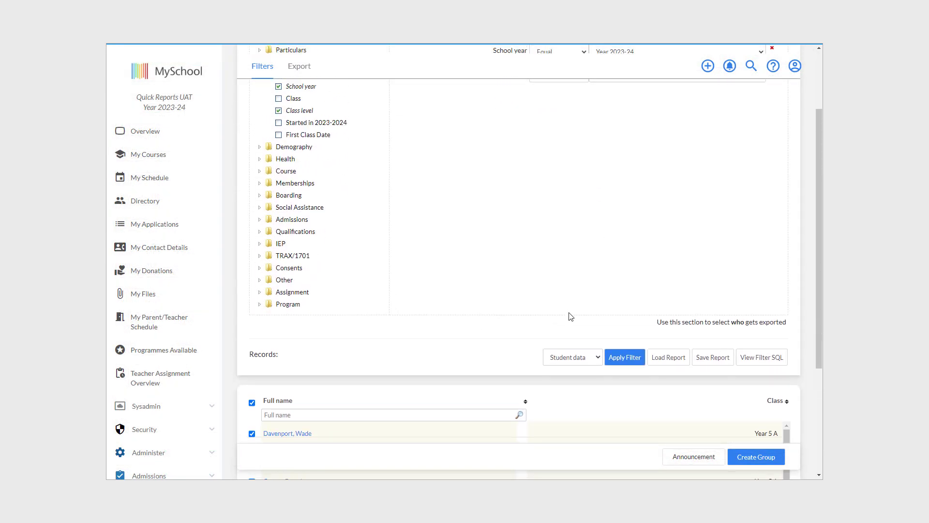
{"action": "left_click", "coordinate": [587, 361]}
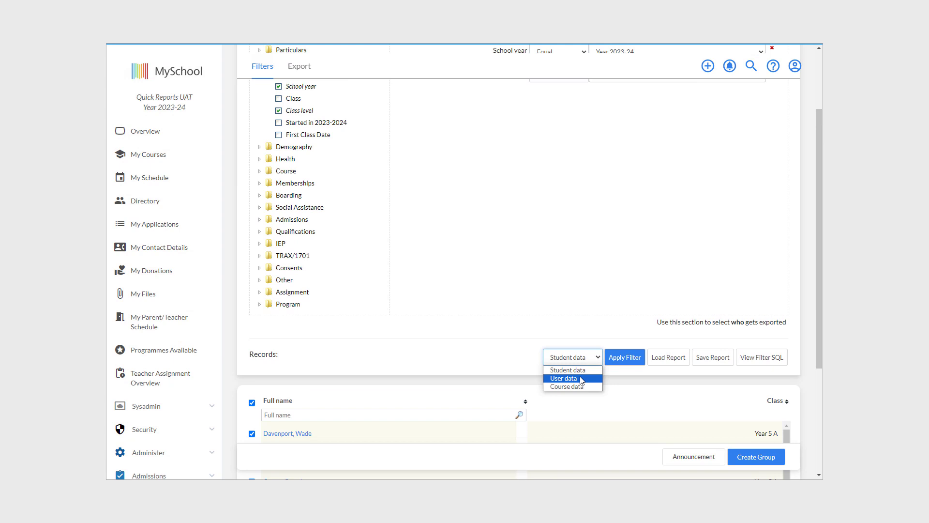
{"action": "left_click", "coordinate": [581, 380]}
{"action": "scroll", "coordinate": [488, 177], "scroll_direction": "up", "scroll_amount": 2}
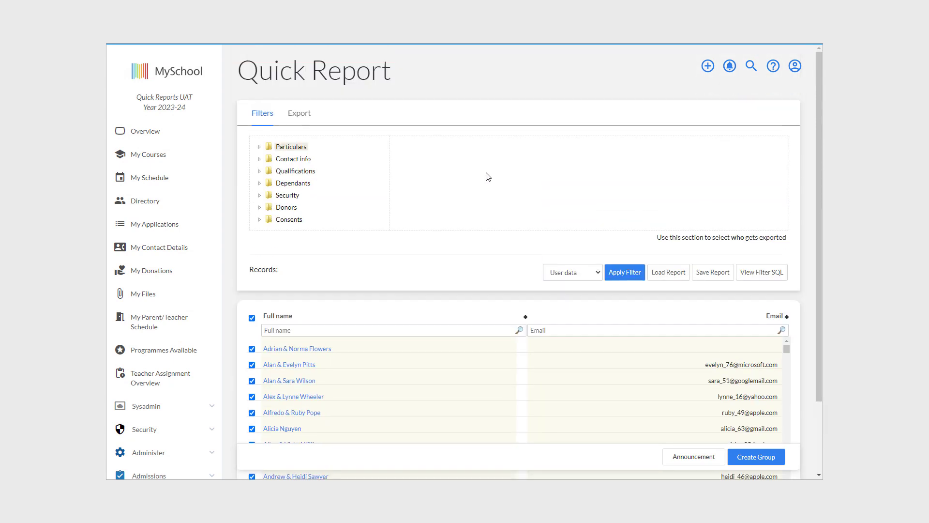
Add the "Is a member of staff" filter from Particulars and set it to Active employee
{"action": "left_click", "coordinate": [259, 147]}
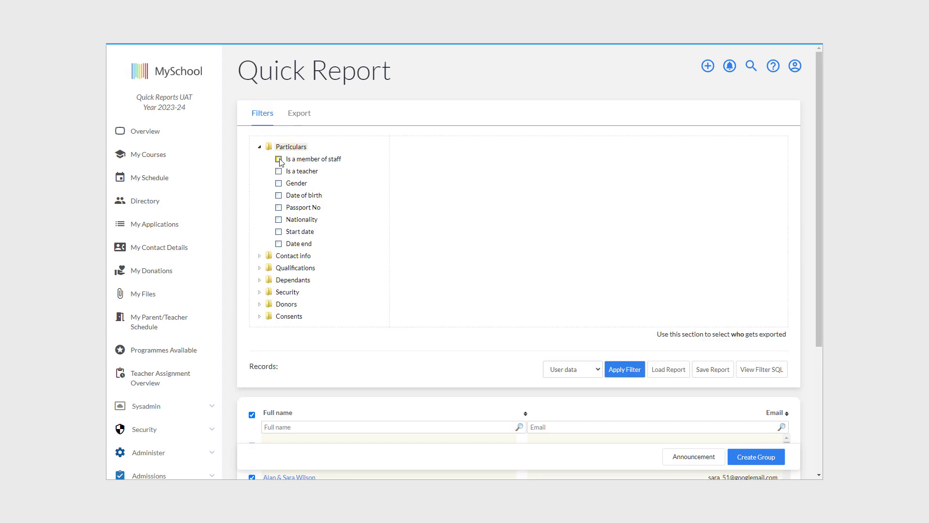
{"action": "left_click", "coordinate": [278, 159]}
{"action": "left_click", "coordinate": [658, 149]}
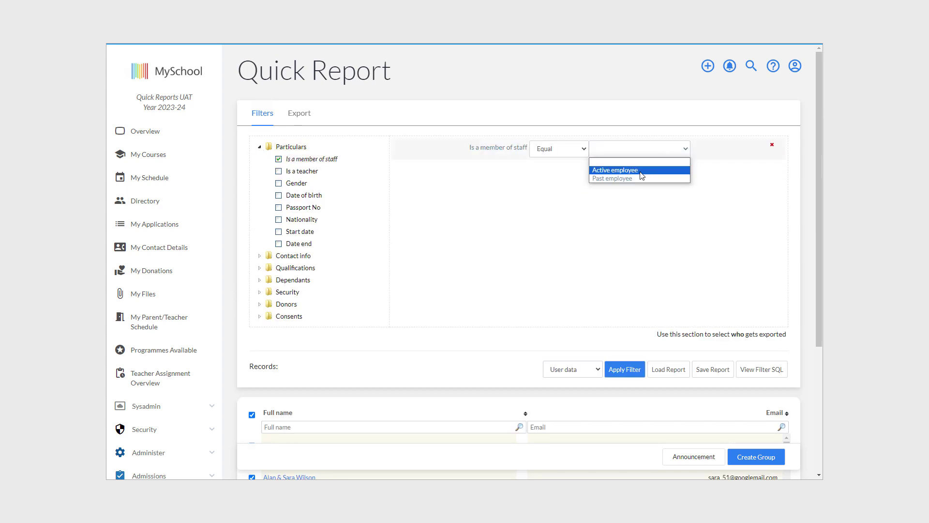
{"action": "left_click", "coordinate": [644, 171]}
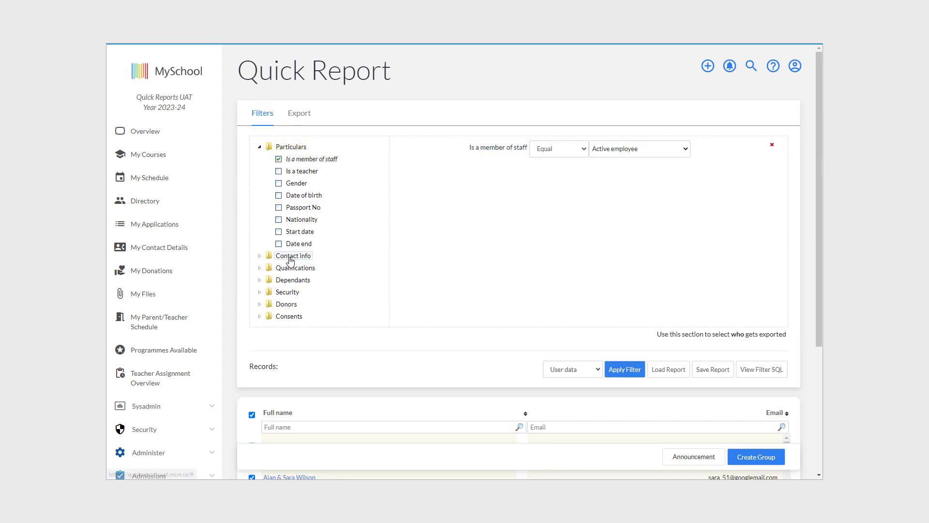
Add the User status filter from Security, set it to Active and apply the filters
{"action": "left_click", "coordinate": [259, 292]}
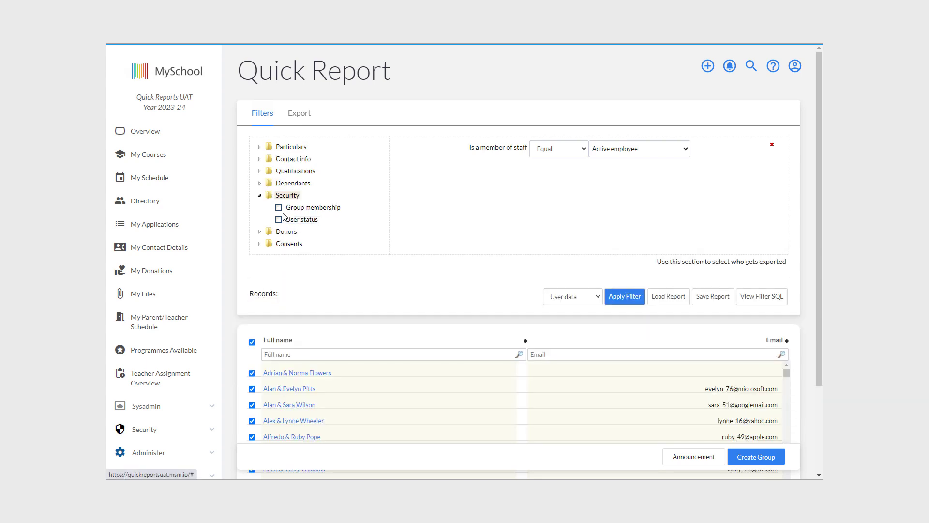
{"action": "left_click", "coordinate": [279, 219]}
{"action": "left_click", "coordinate": [710, 176]}
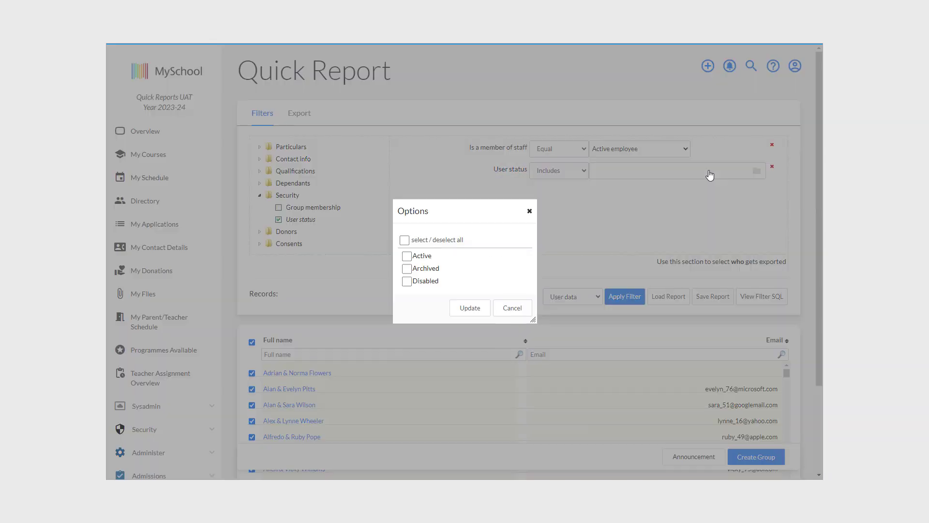
{"action": "left_click", "coordinate": [407, 257]}
{"action": "left_click", "coordinate": [470, 308]}
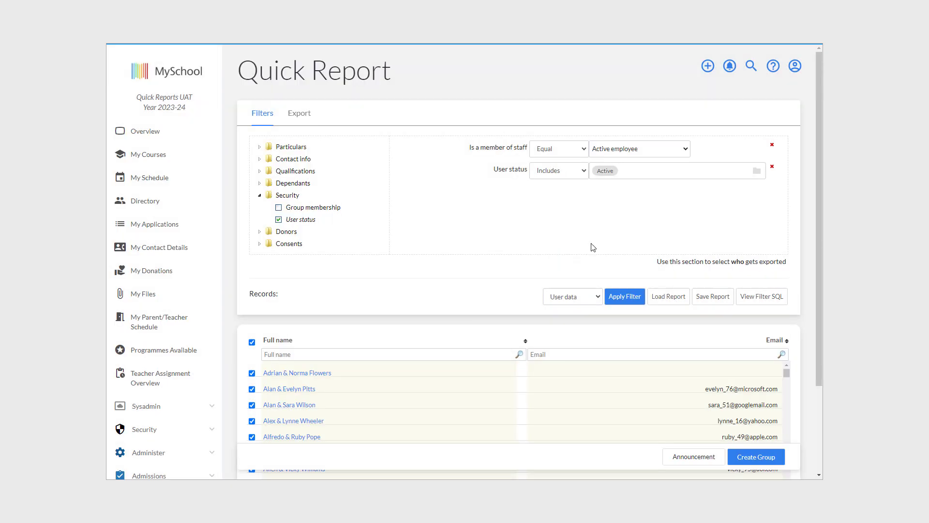
{"action": "left_click", "coordinate": [626, 296]}
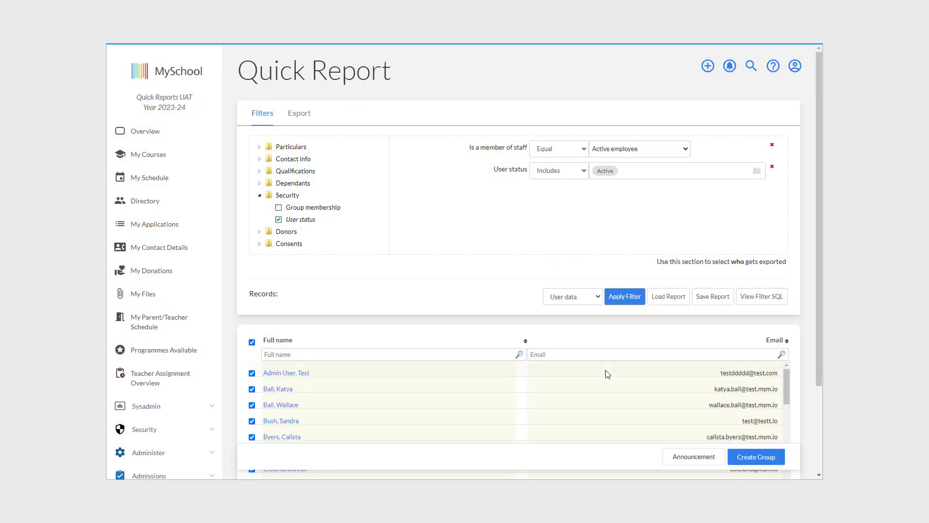
Set the User status filter to Archived and Disabled only, apply it and review the resulting user list
{"action": "left_click", "coordinate": [687, 179]}
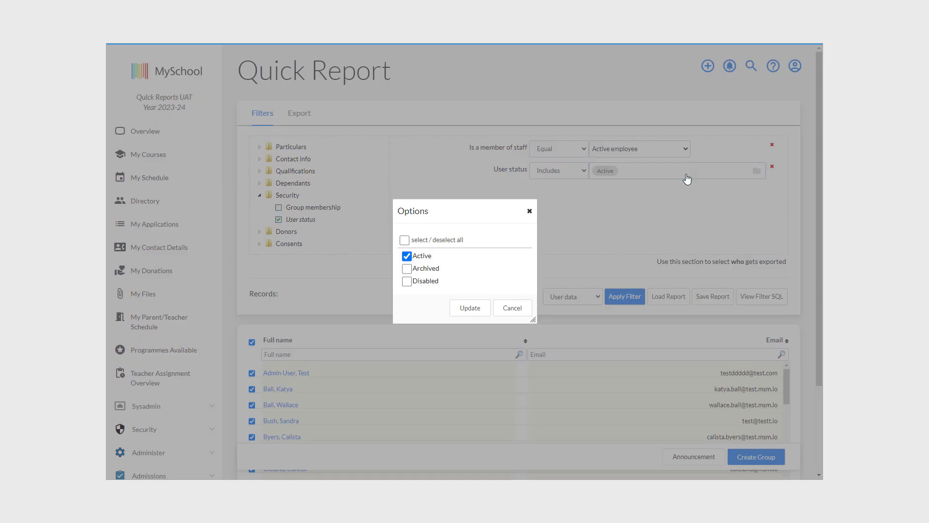
{"action": "left_click", "coordinate": [407, 282]}
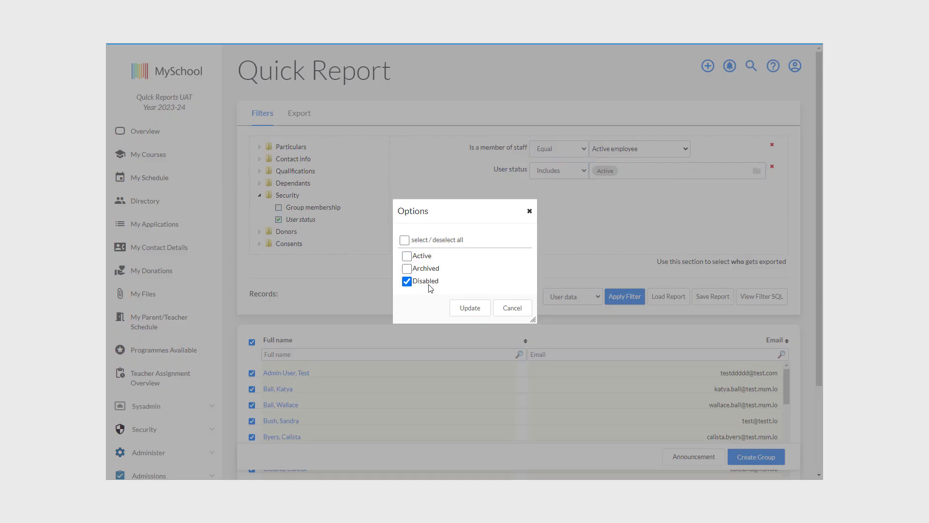
{"action": "left_click", "coordinate": [407, 269]}
{"action": "left_click", "coordinate": [468, 310]}
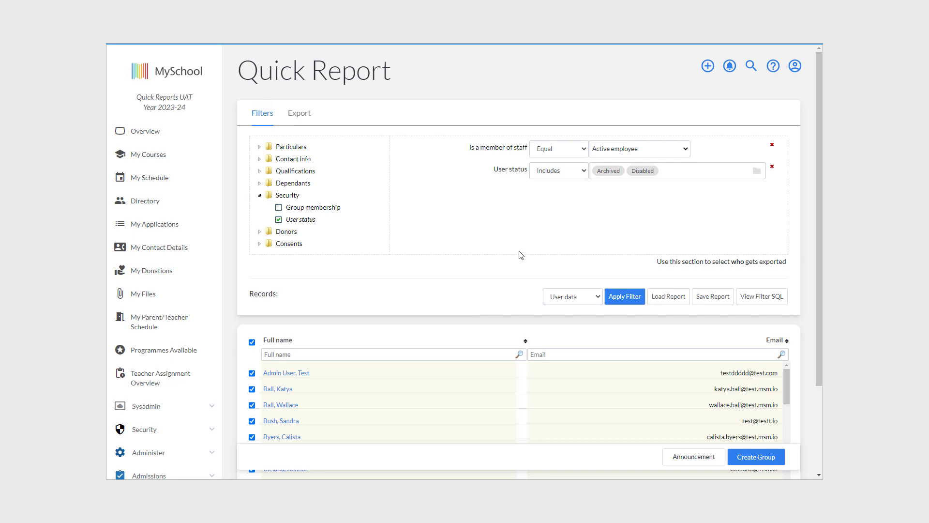
{"action": "left_click", "coordinate": [625, 302]}
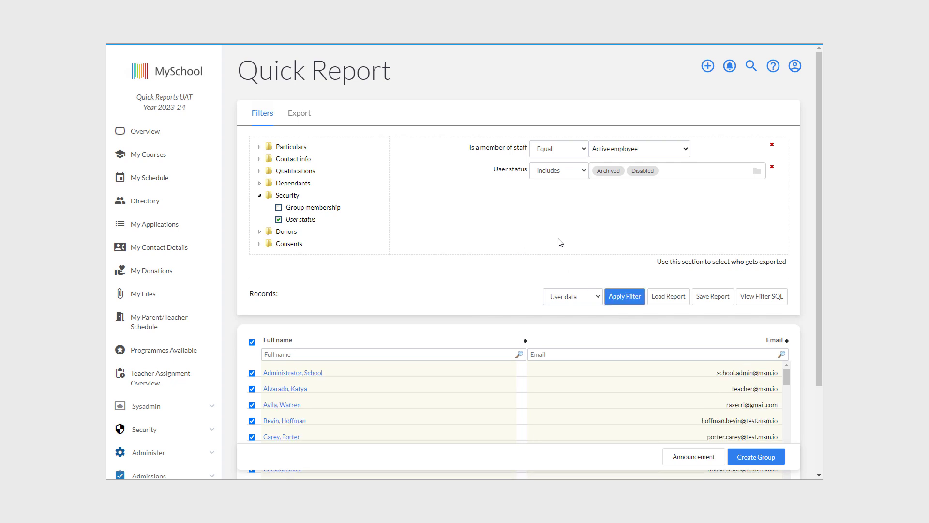
{"action": "scroll", "coordinate": [557, 241], "scroll_direction": "down", "scroll_amount": 3}
{"action": "scroll", "coordinate": [472, 278], "scroll_direction": "down", "scroll_amount": 3}
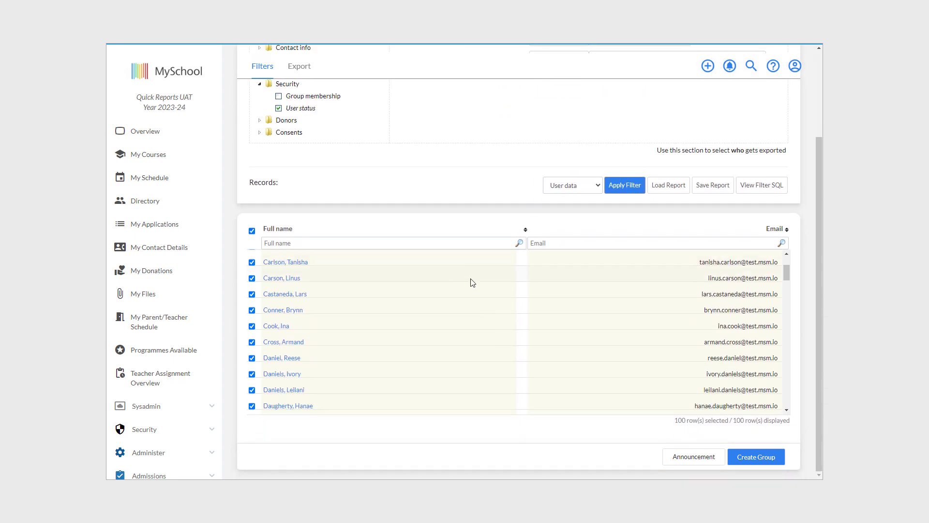
{"action": "scroll", "coordinate": [473, 283], "scroll_direction": "down", "scroll_amount": 6}
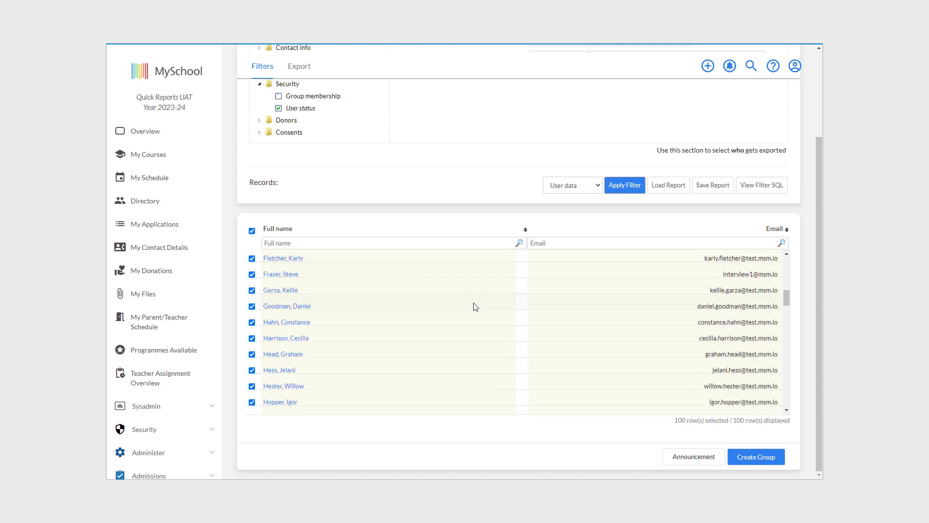
Look through the full list of staff users matching the Archived and Disabled status filter
{"action": "scroll", "coordinate": [475, 307], "scroll_direction": "down", "scroll_amount": 8}
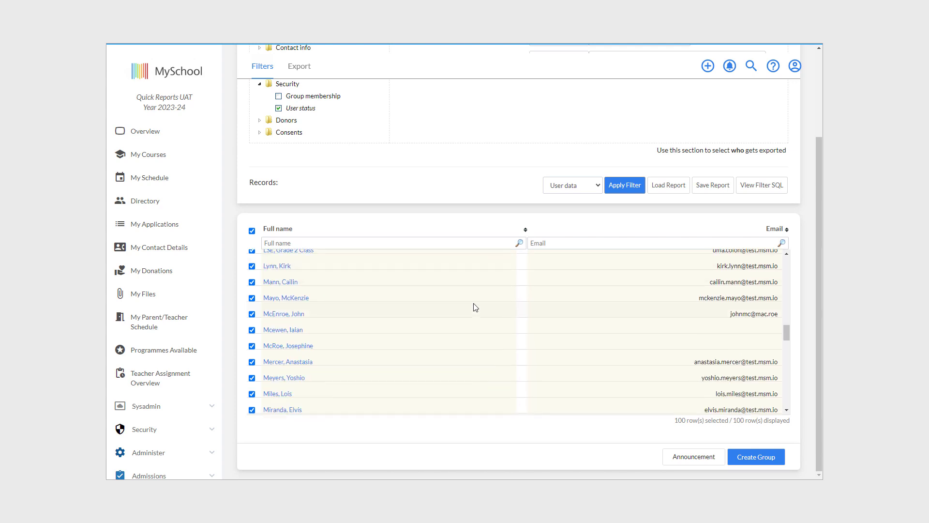
{"action": "scroll", "coordinate": [474, 307], "scroll_direction": "down", "scroll_amount": 5}
{"action": "scroll", "coordinate": [475, 307], "scroll_direction": "up", "scroll_amount": 6}
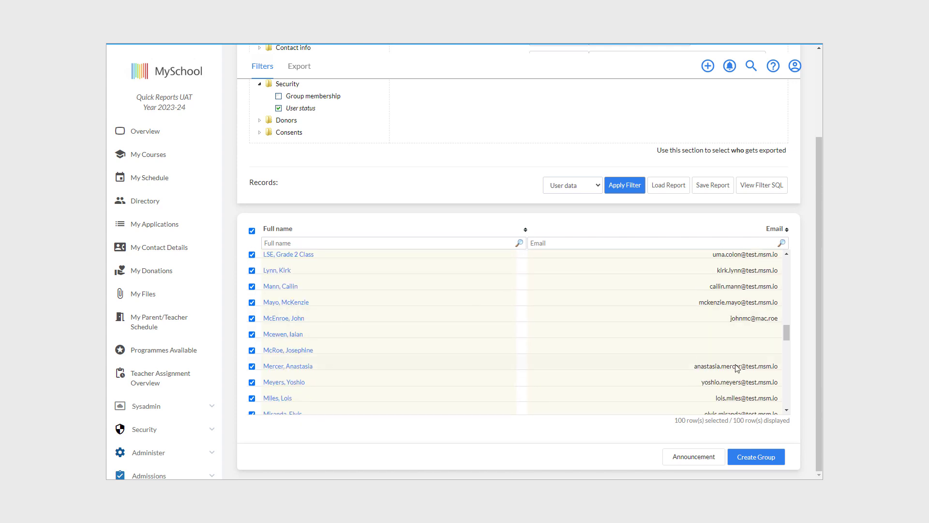
{"action": "scroll", "coordinate": [668, 354], "scroll_direction": "down", "scroll_amount": 10}
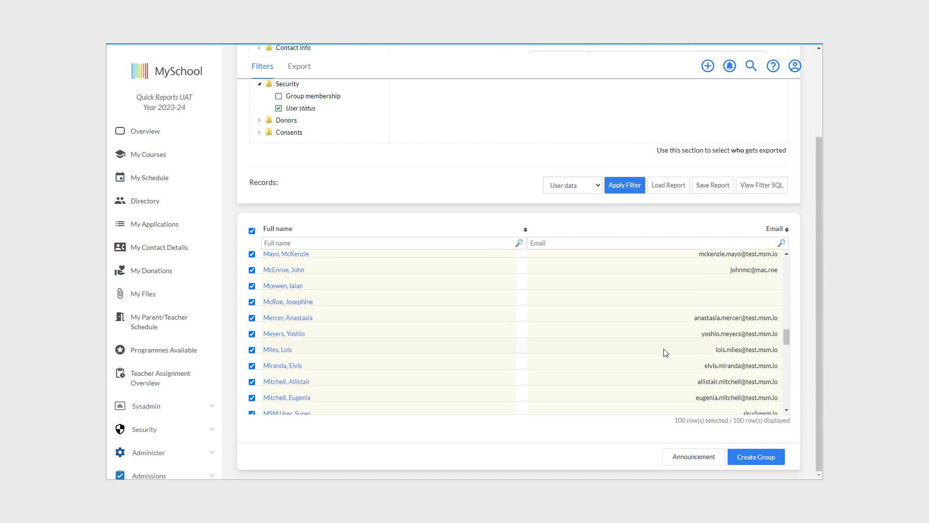
{"action": "scroll", "coordinate": [665, 353], "scroll_direction": "down", "scroll_amount": 5}
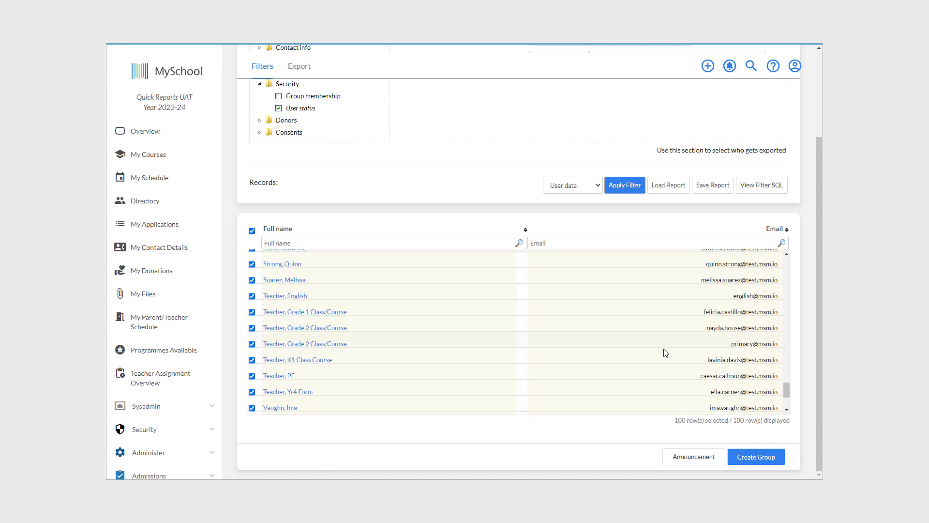
{"action": "scroll", "coordinate": [667, 342], "scroll_direction": "up", "scroll_amount": 6}
{"action": "scroll", "coordinate": [809, 245], "scroll_direction": "up", "scroll_amount": 5}
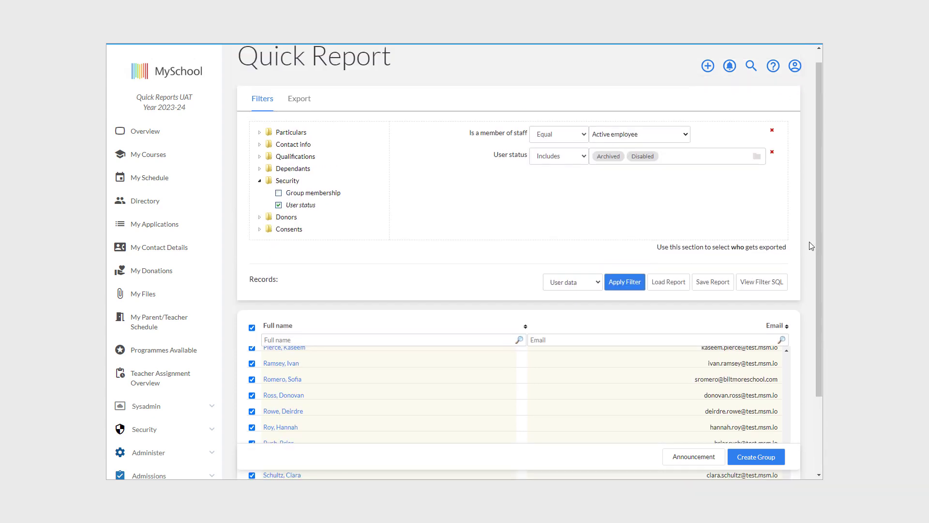
Switch the Quick Report filter records from User data to Course data
{"action": "left_click", "coordinate": [299, 113]}
{"action": "left_click", "coordinate": [267, 120]}
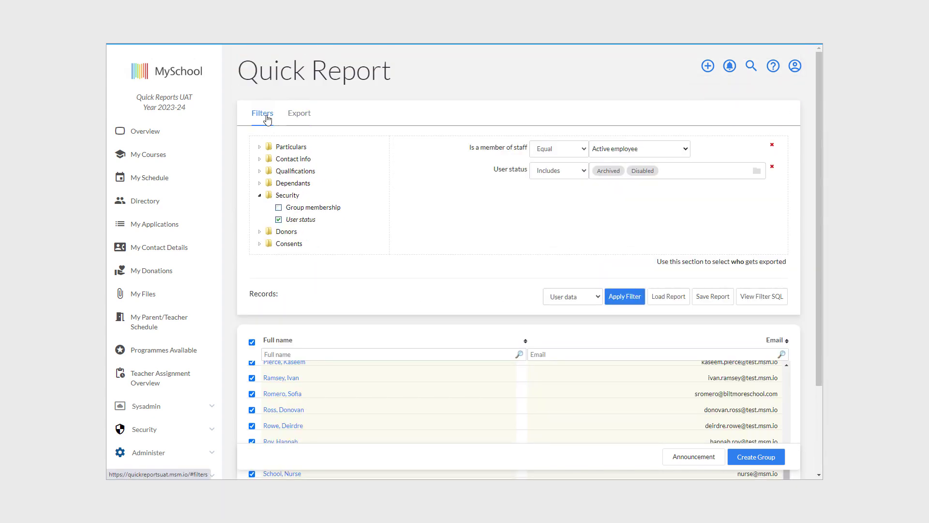
{"action": "left_click", "coordinate": [579, 299]}
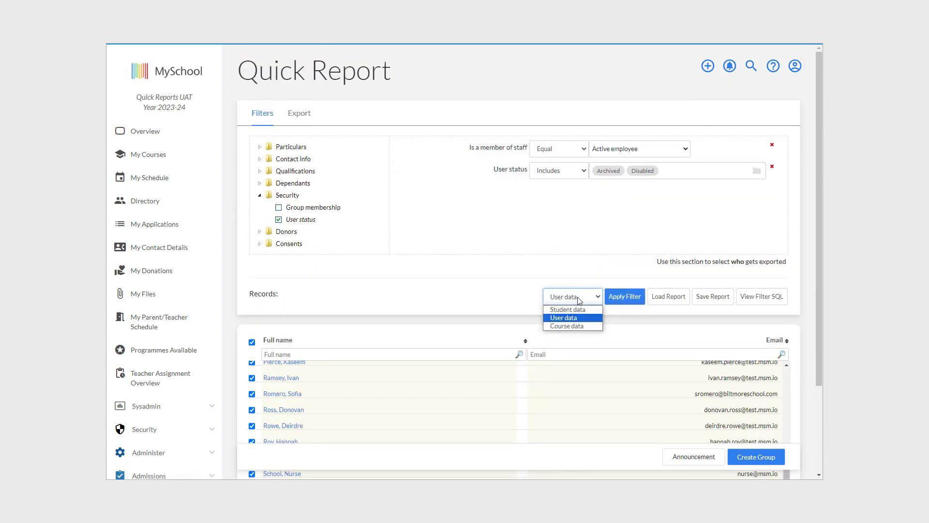
{"action": "left_click", "coordinate": [579, 326]}
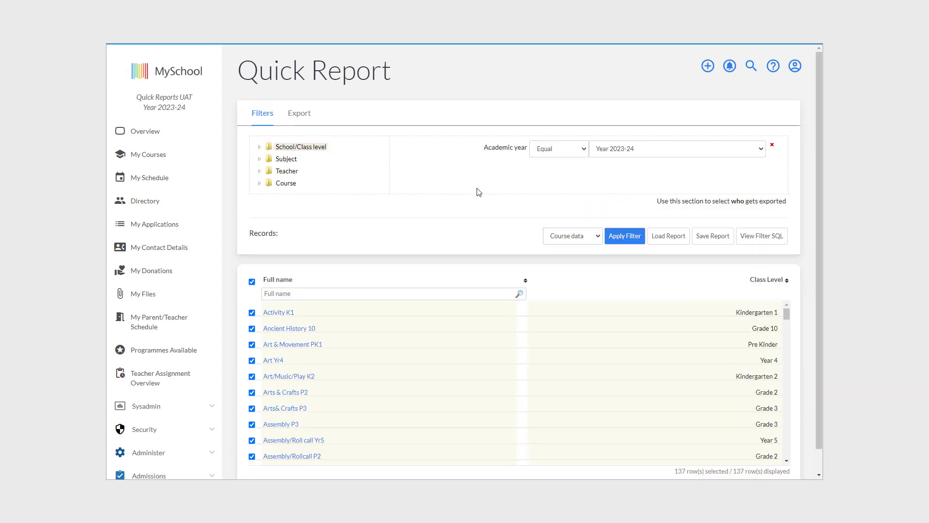
Add Course name and Course subject name from Main info to the course export fields
{"action": "left_click", "coordinate": [299, 113]}
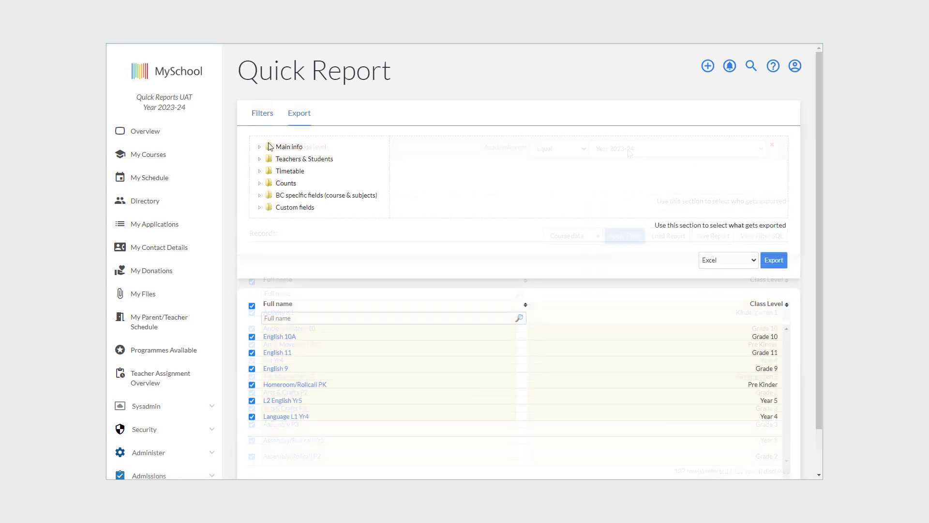
{"action": "left_click", "coordinate": [259, 147]}
{"action": "left_click", "coordinate": [279, 159]}
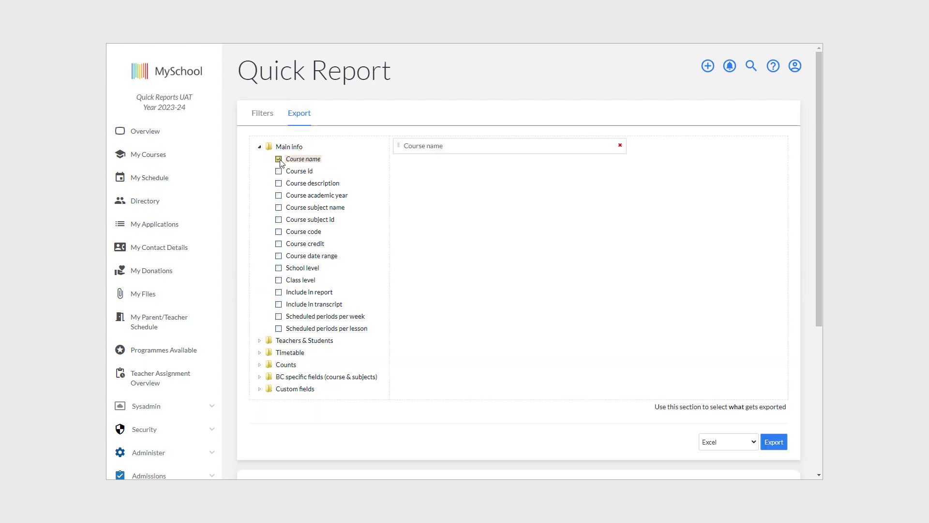
{"action": "left_click", "coordinate": [279, 207]}
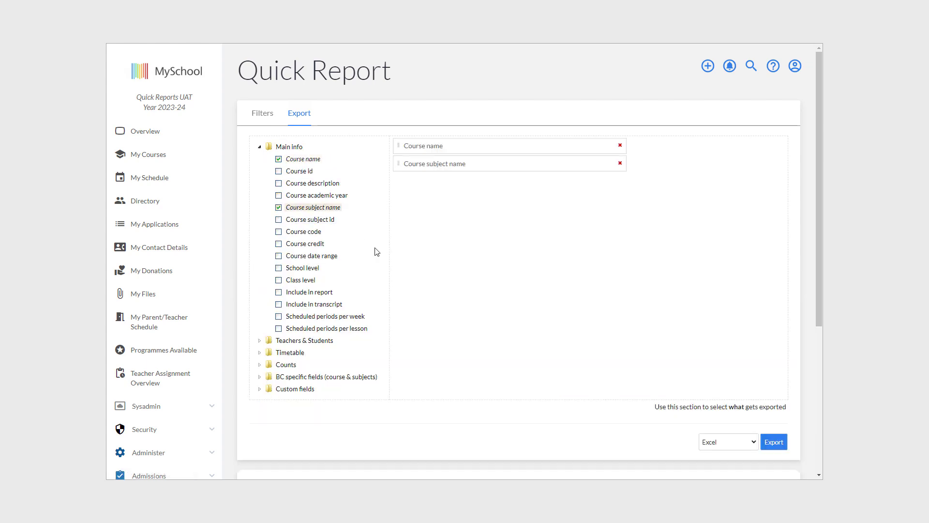
Add Scheduled lessons (All) from Timetable and Students count (total) from Counts to the course export
{"action": "scroll", "coordinate": [337, 279], "scroll_direction": "down", "scroll_amount": 1}
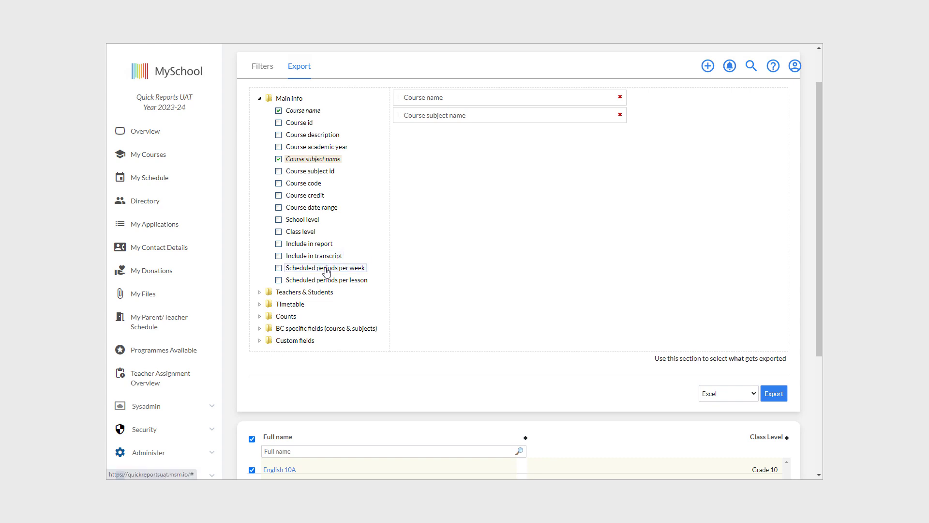
{"action": "left_click", "coordinate": [260, 305]}
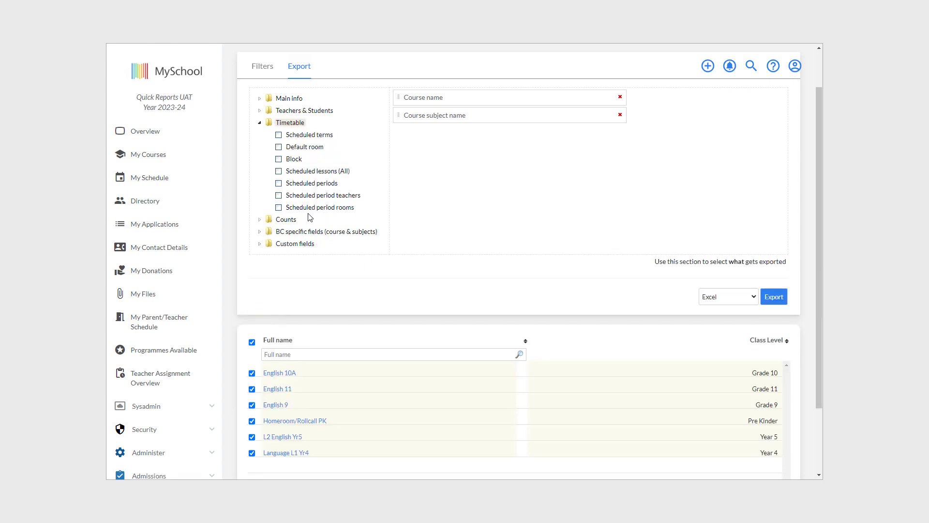
{"action": "scroll", "coordinate": [309, 217], "scroll_direction": "up", "scroll_amount": 1}
{"action": "left_click", "coordinate": [279, 220]}
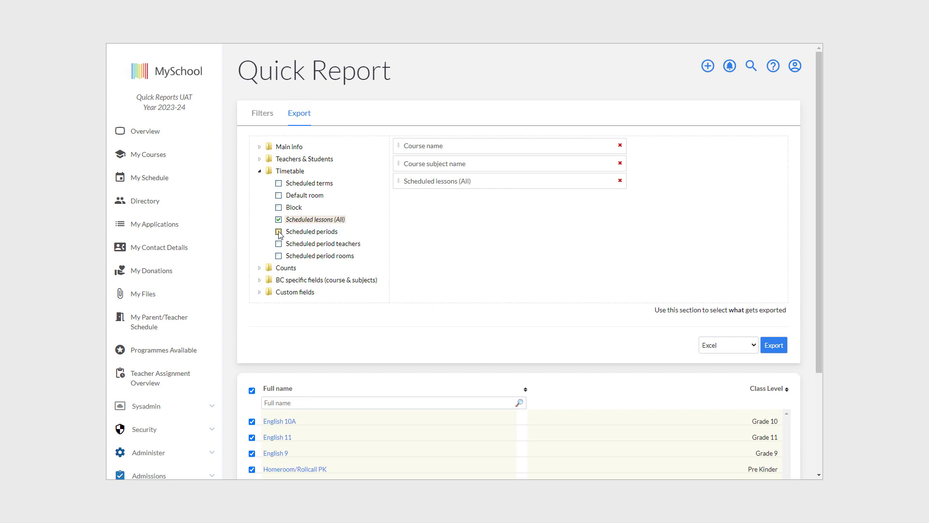
{"action": "left_click", "coordinate": [260, 269]}
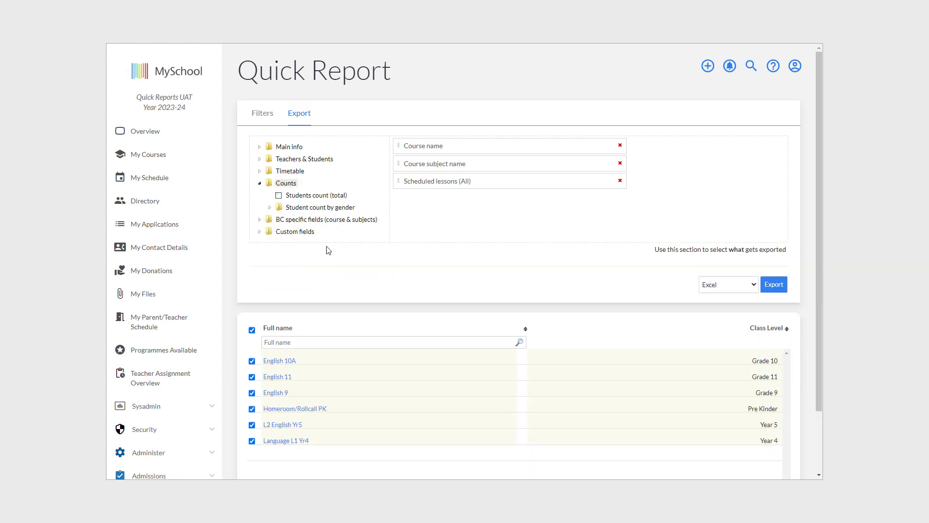
{"action": "left_click", "coordinate": [280, 195]}
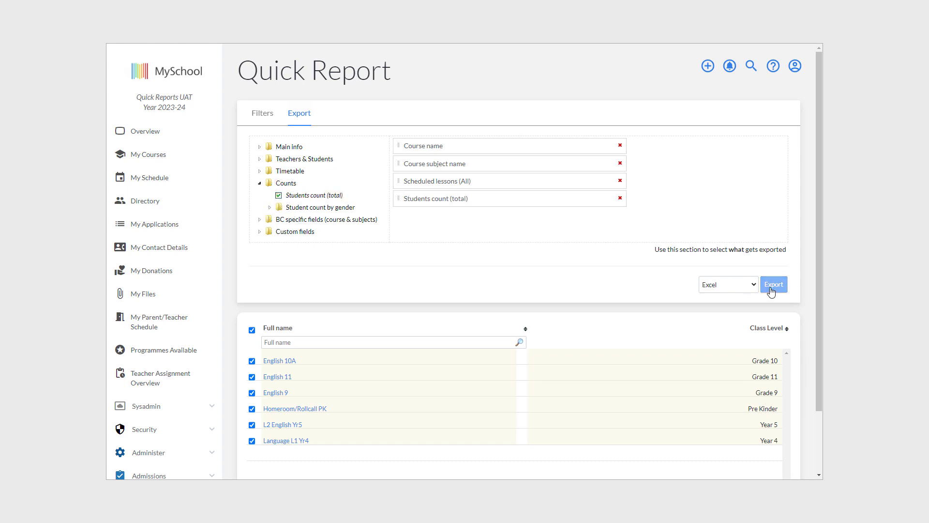
Set the export format of the student report to Label Sheet
{"action": "left_click", "coordinate": [262, 113]}
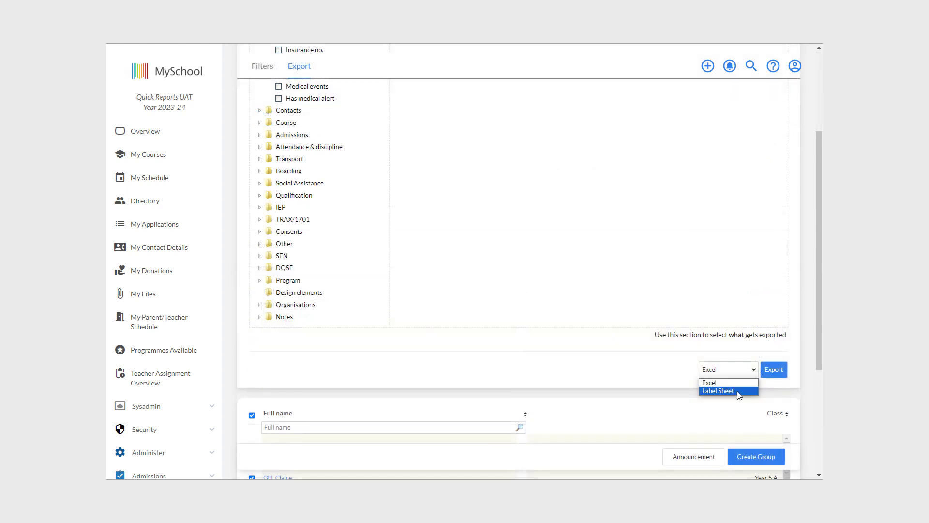
{"action": "left_click", "coordinate": [737, 391]}
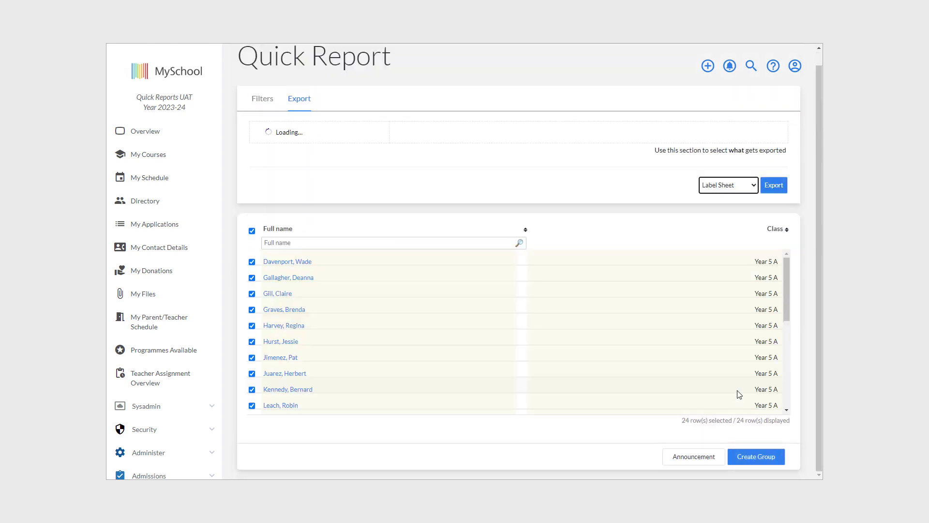
Add the Class level filter from Class allocation to the student filters, set it to Grade 11 and apply it
{"action": "left_click", "coordinate": [262, 98]}
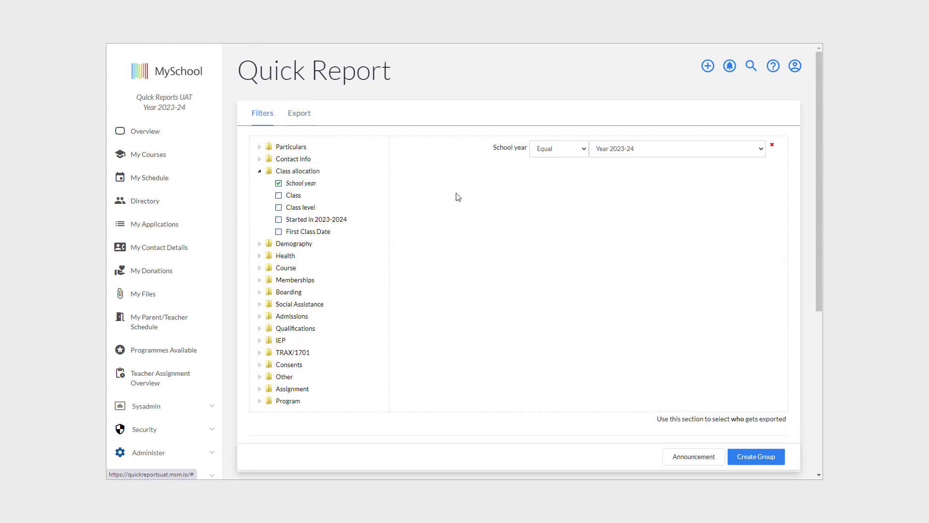
{"action": "left_click", "coordinate": [279, 207]}
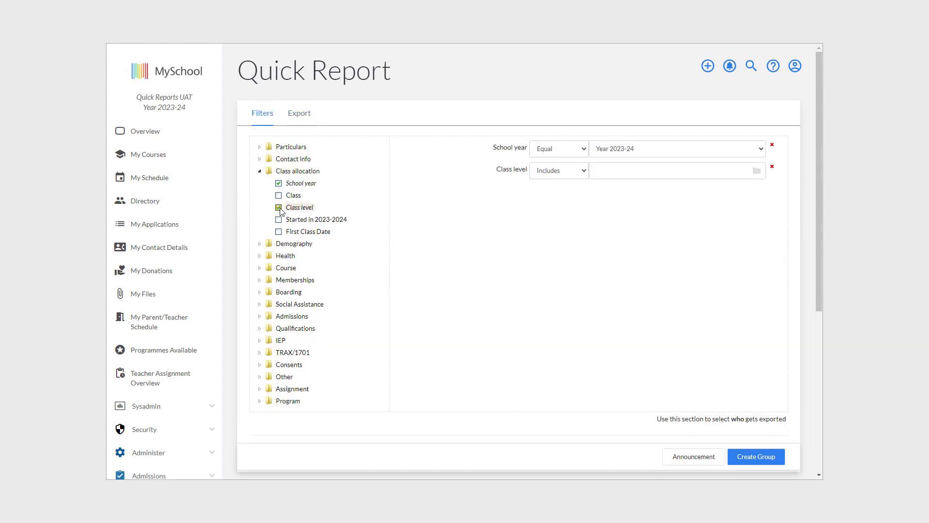
{"action": "left_click", "coordinate": [656, 171]}
{"action": "scroll", "coordinate": [408, 292], "scroll_direction": "down", "scroll_amount": 1}
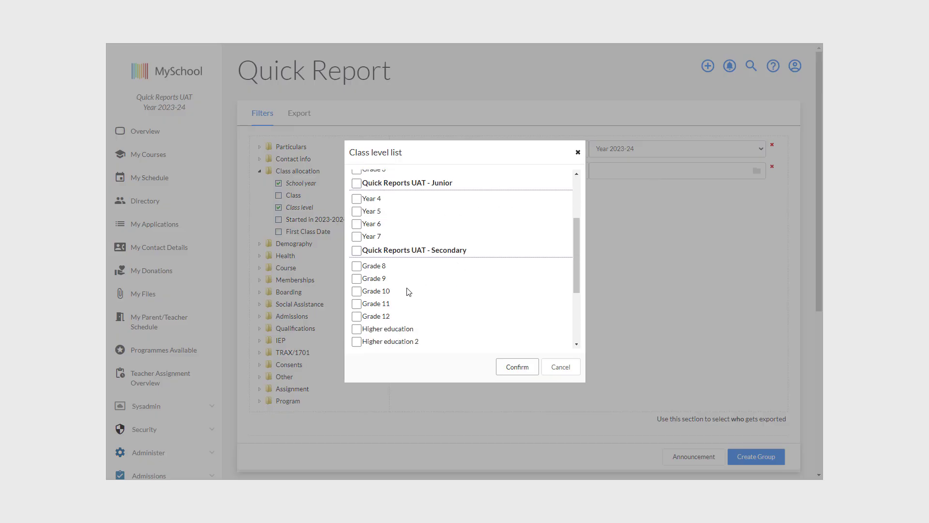
{"action": "left_click", "coordinate": [357, 304]}
{"action": "left_click", "coordinate": [516, 367]}
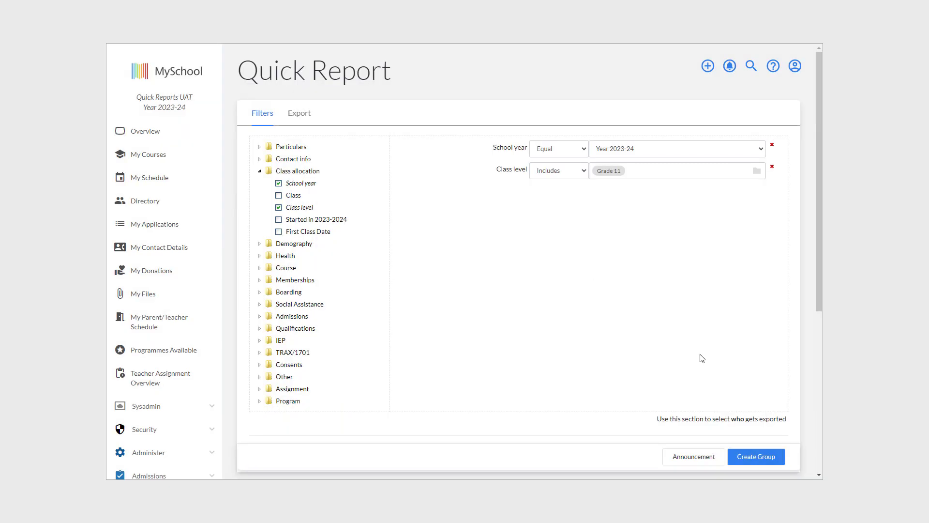
{"action": "scroll", "coordinate": [703, 339], "scroll_direction": "down", "scroll_amount": 3}
{"action": "left_click", "coordinate": [624, 308]}
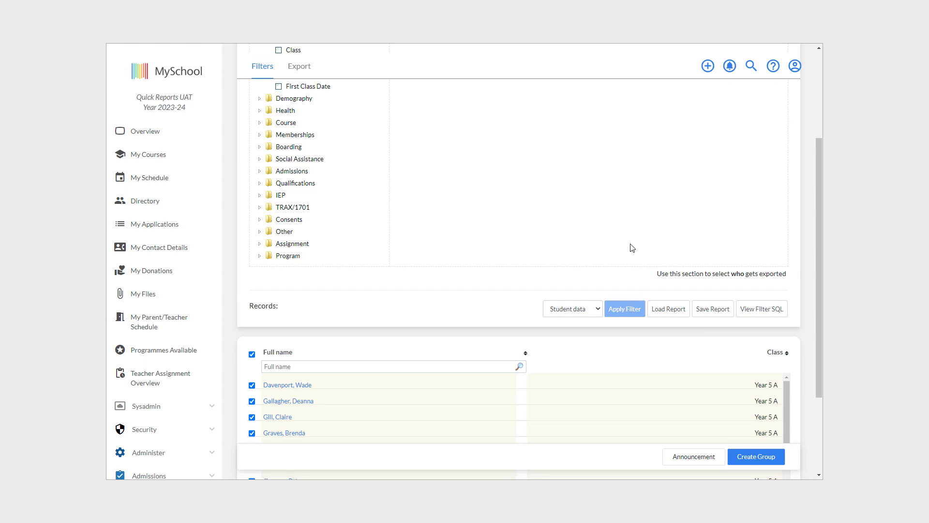
{"action": "scroll", "coordinate": [628, 249], "scroll_direction": "up", "scroll_amount": 3}
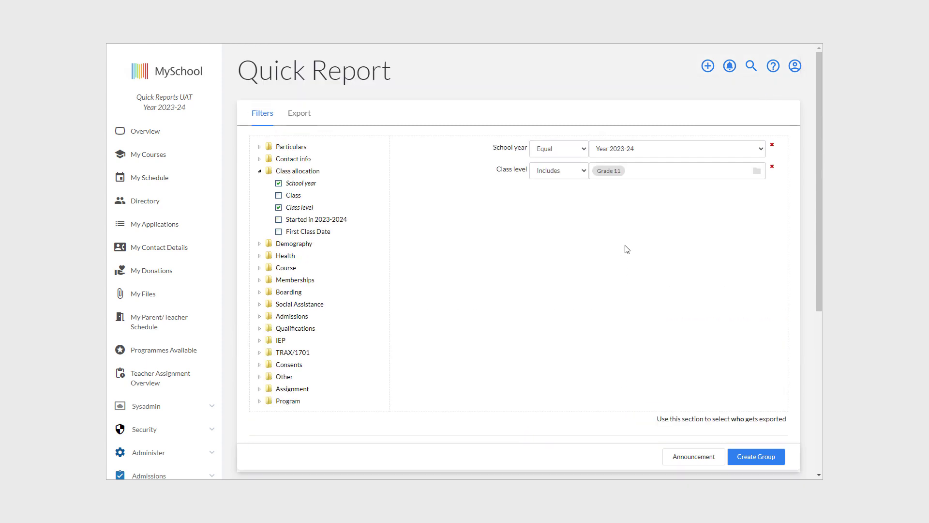
Return to the export settings for the filtered Grade 11 students and choose Label Sheet as the output format
{"action": "left_click", "coordinate": [295, 113]}
{"action": "scroll", "coordinate": [680, 262], "scroll_direction": "down", "scroll_amount": 2}
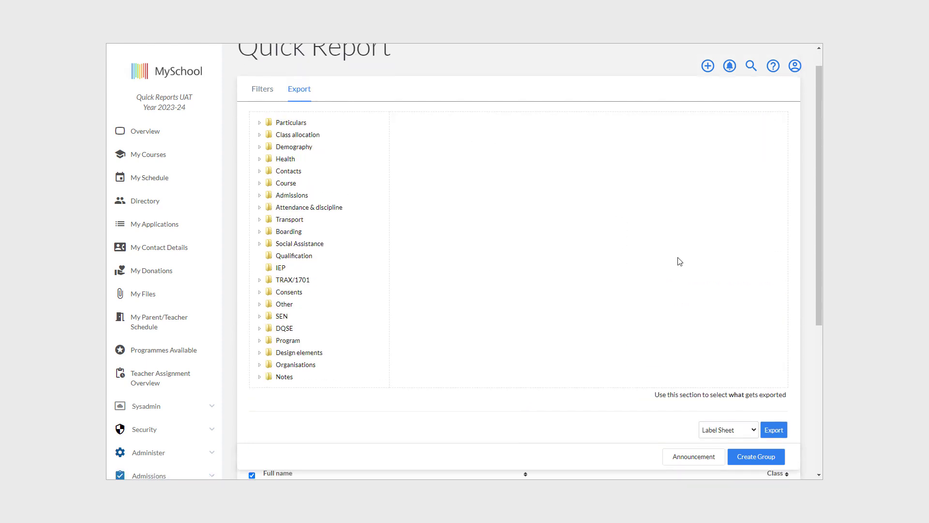
{"action": "left_click", "coordinate": [736, 360]}
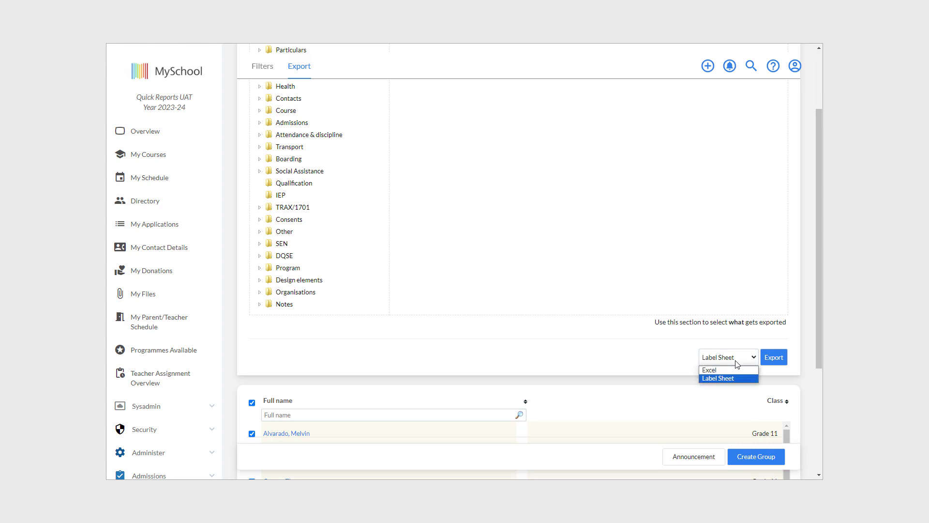
{"action": "left_click", "coordinate": [733, 377]}
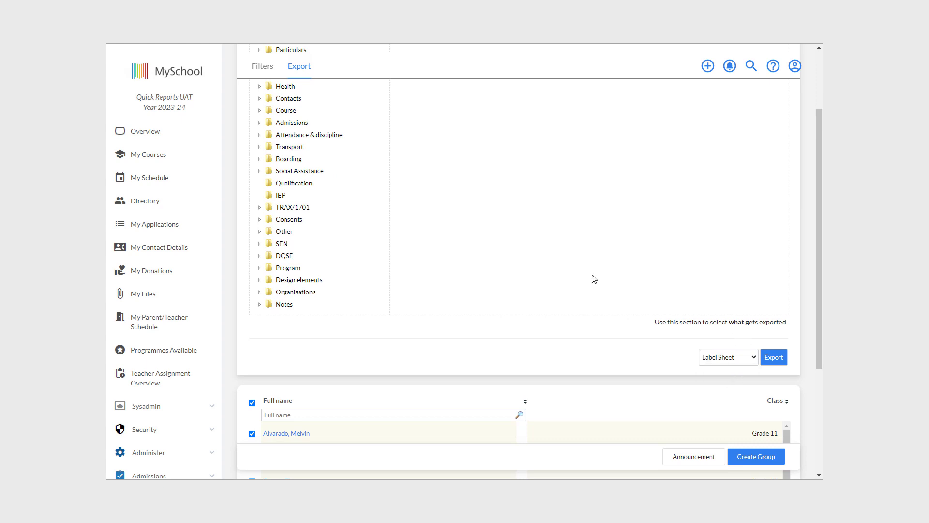
{"action": "scroll", "coordinate": [591, 278], "scroll_direction": "up", "scroll_amount": 2}
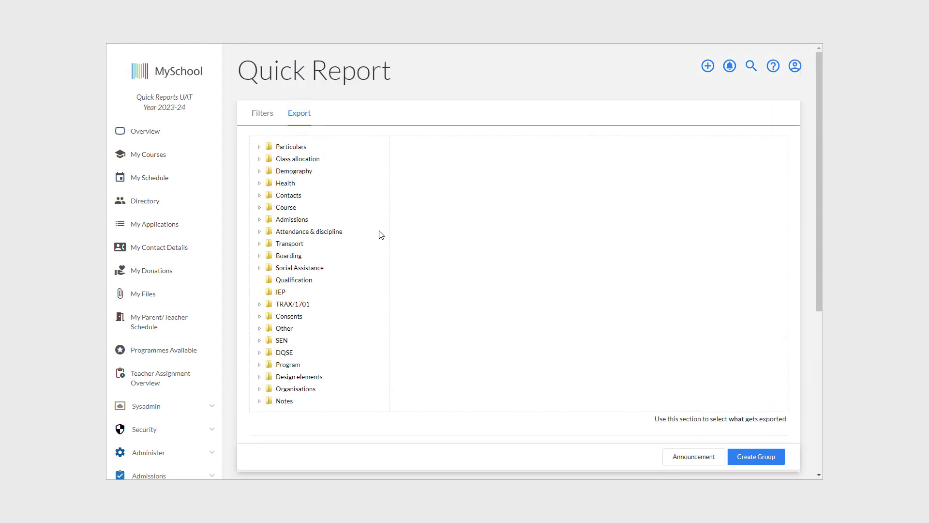
Add Common name and Common surname from Particulars to the label sheet export fields
{"action": "left_click", "coordinate": [259, 147]}
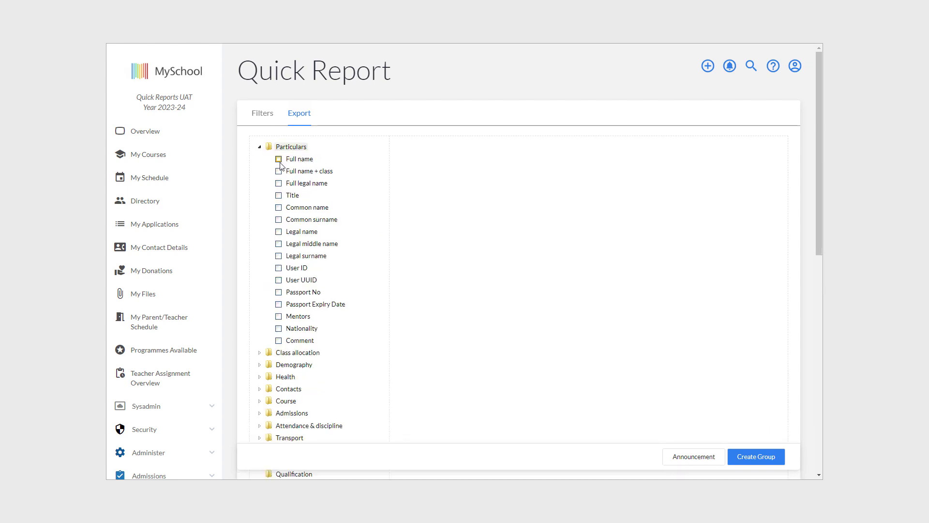
{"action": "left_click", "coordinate": [279, 208]}
{"action": "left_click", "coordinate": [279, 220]}
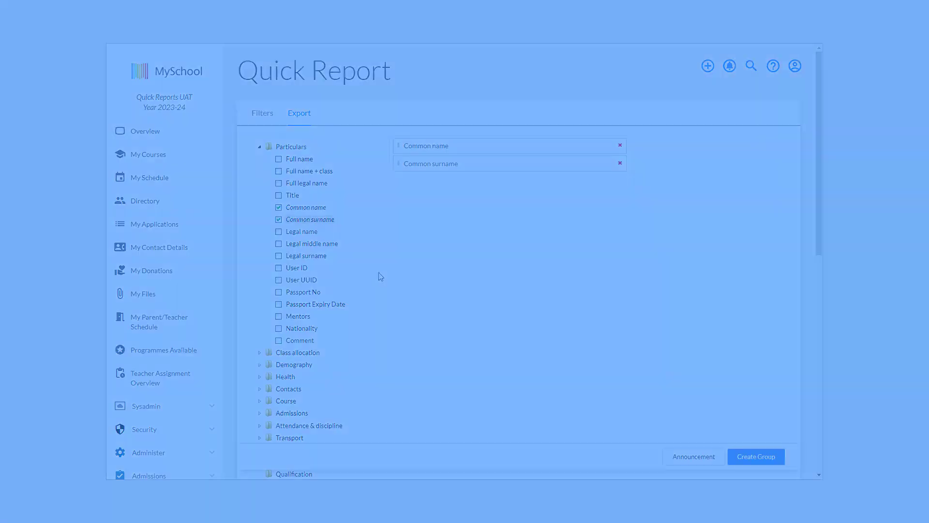